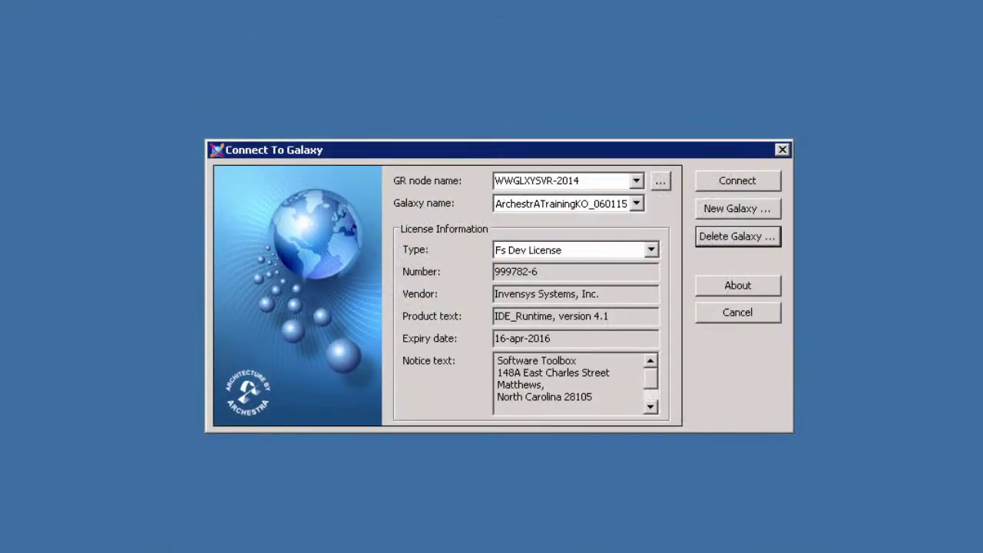
Create a new galaxy named NewGalaxy and connect to it
click(739, 213)
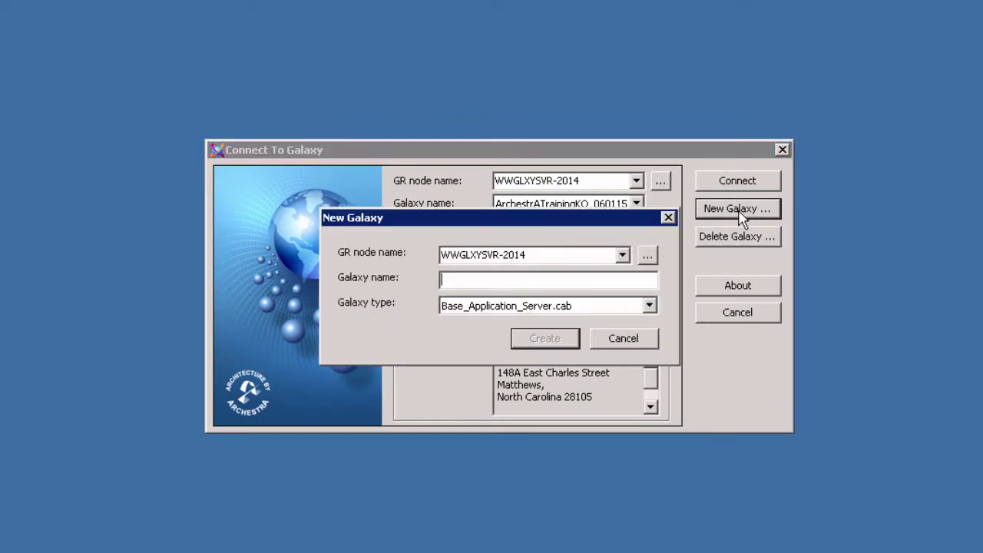
text(NewGalaxy)
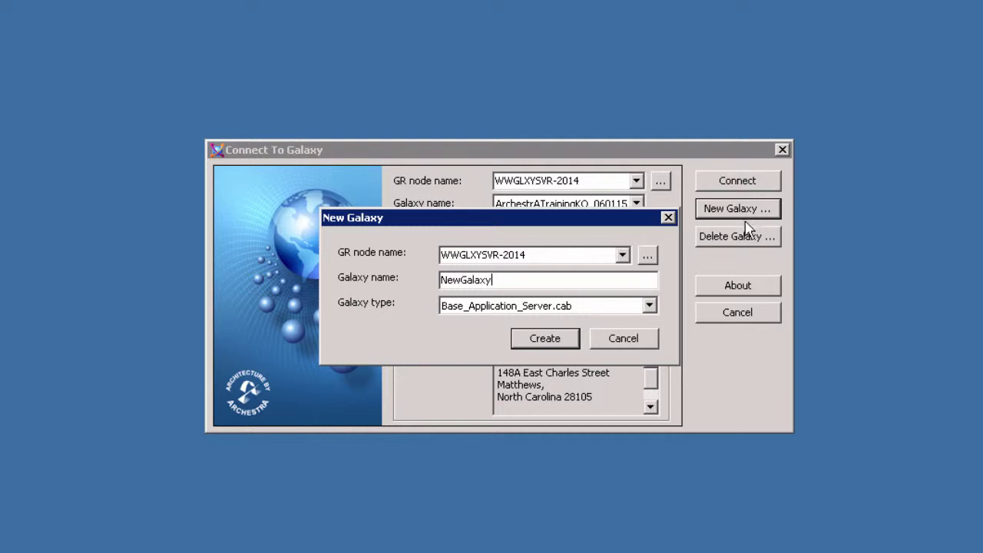
click(567, 338)
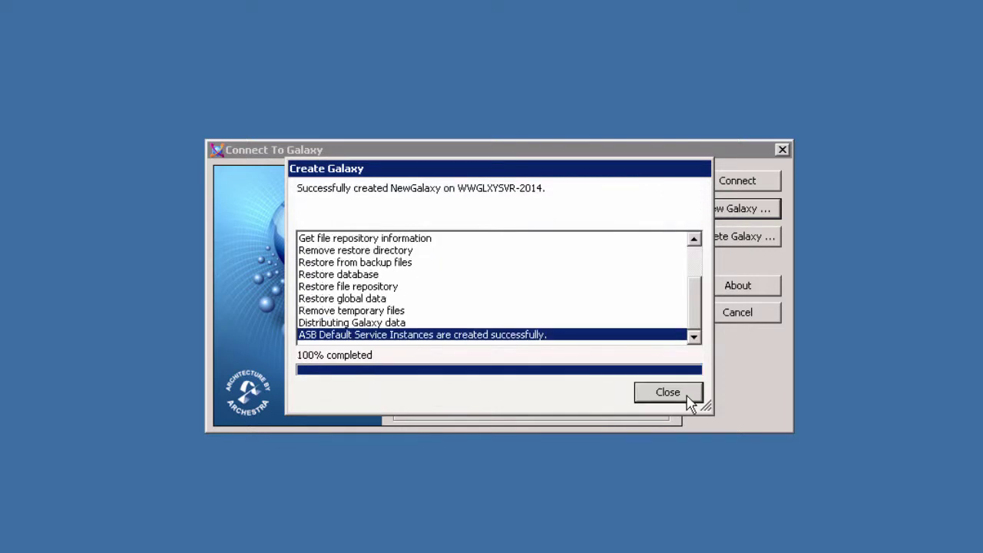
click(668, 392)
click(732, 183)
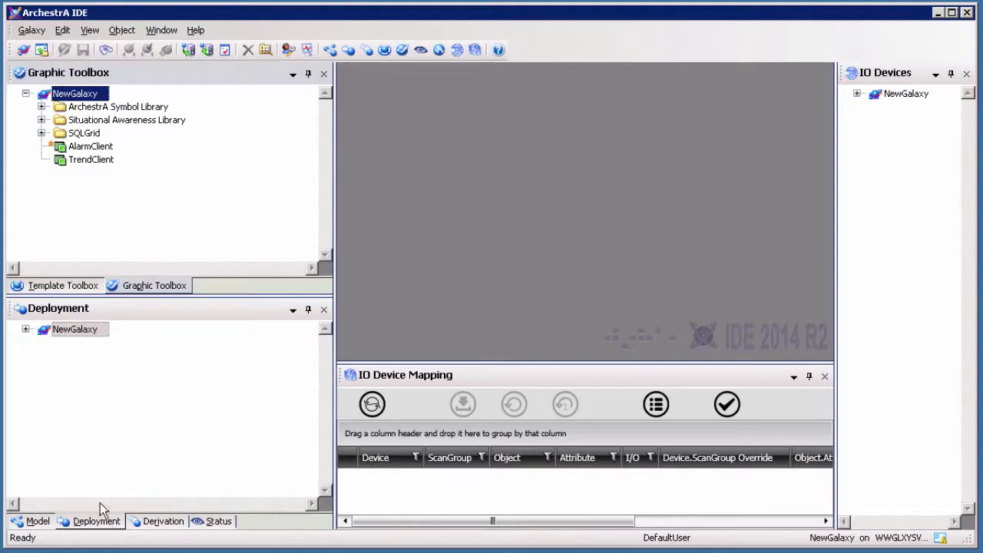
Create a WinPlatform_001 instance from the System $WinPlatform template in the deployment tree
click(36, 290)
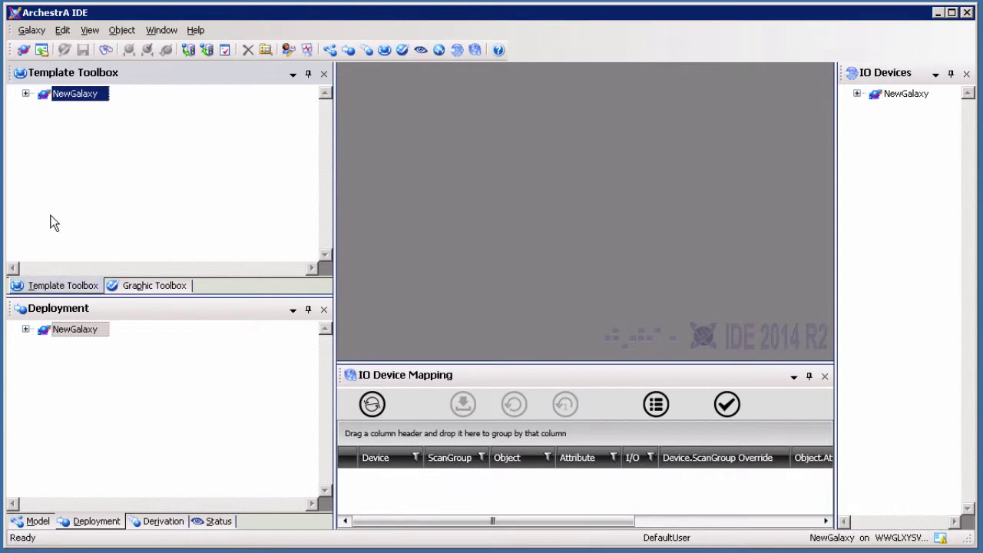
click(25, 93)
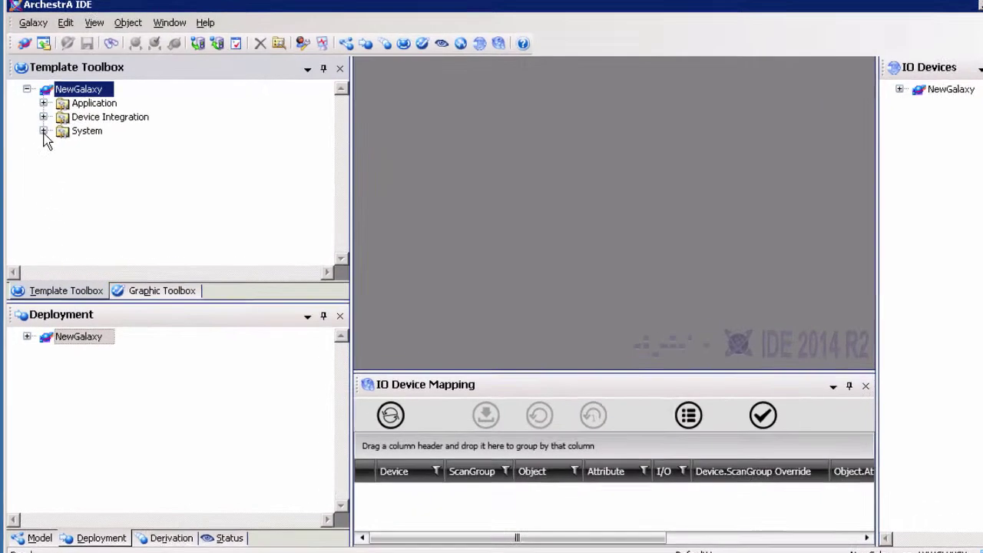
click(41, 133)
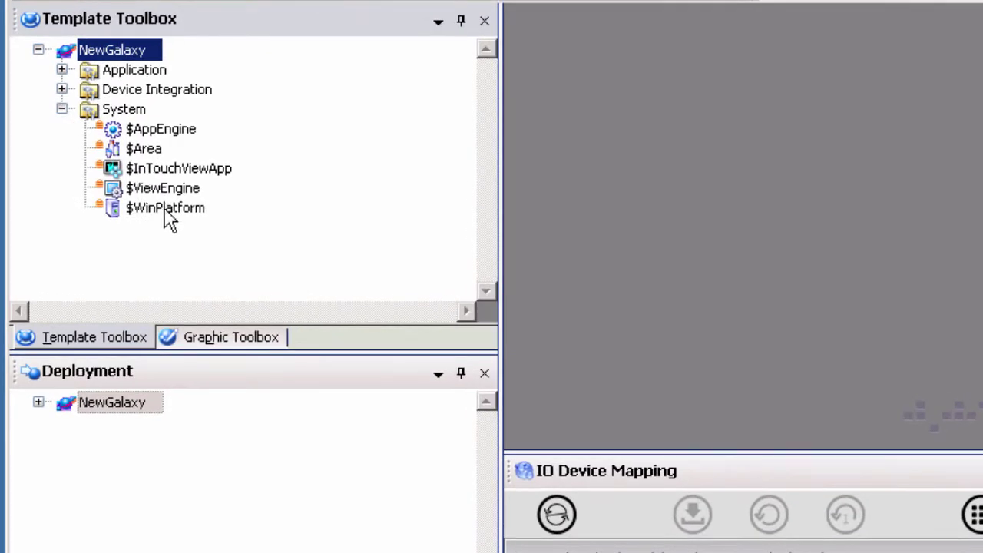
click(166, 210)
drag(198, 215, 103, 441)
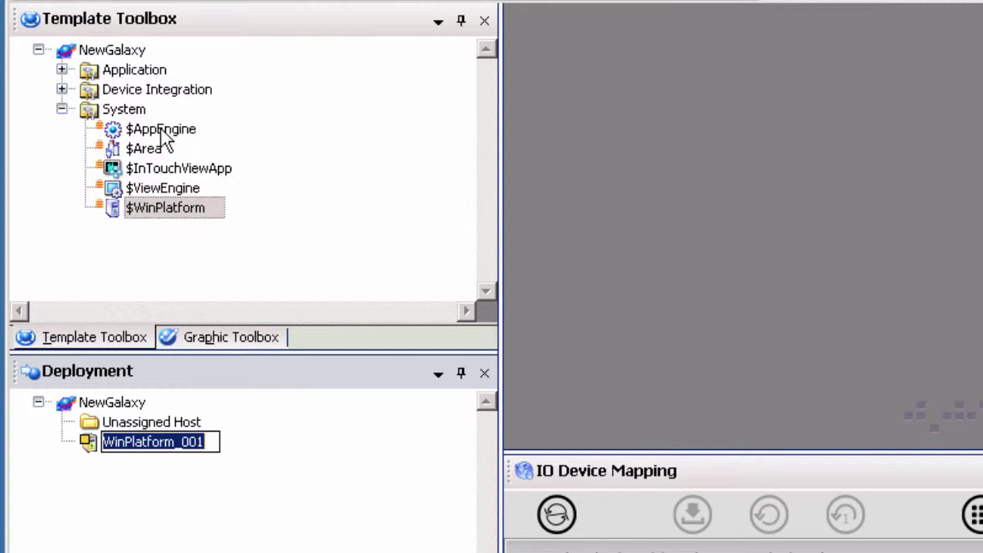
key(Return)
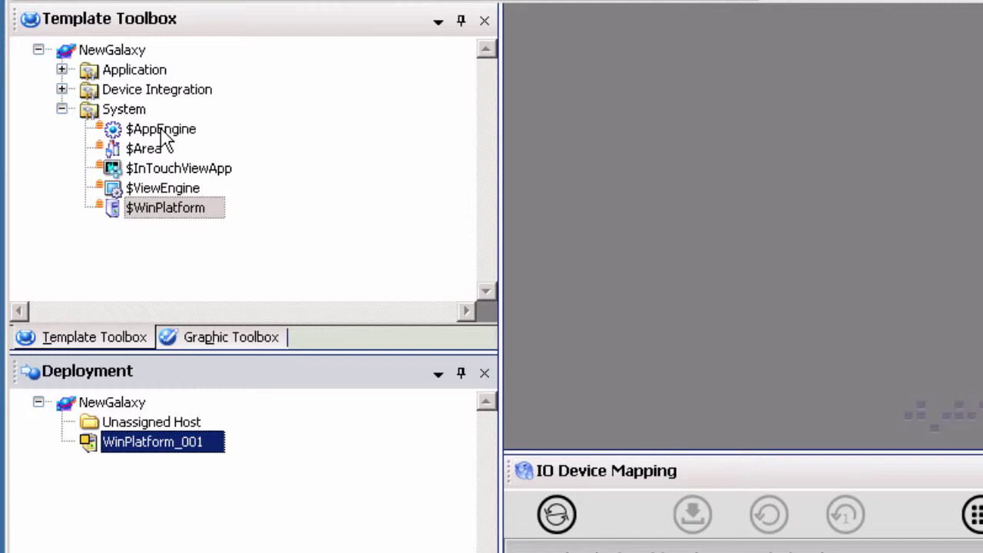
Create AppEngine_001 and Area_001 instances from the $AppEngine and $Area templates
drag(161, 131, 201, 424)
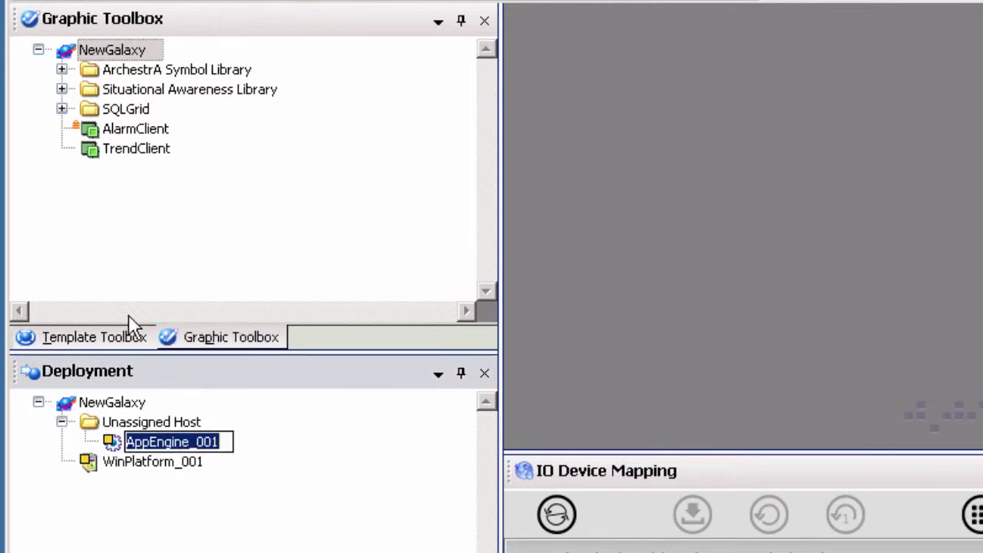
click(121, 338)
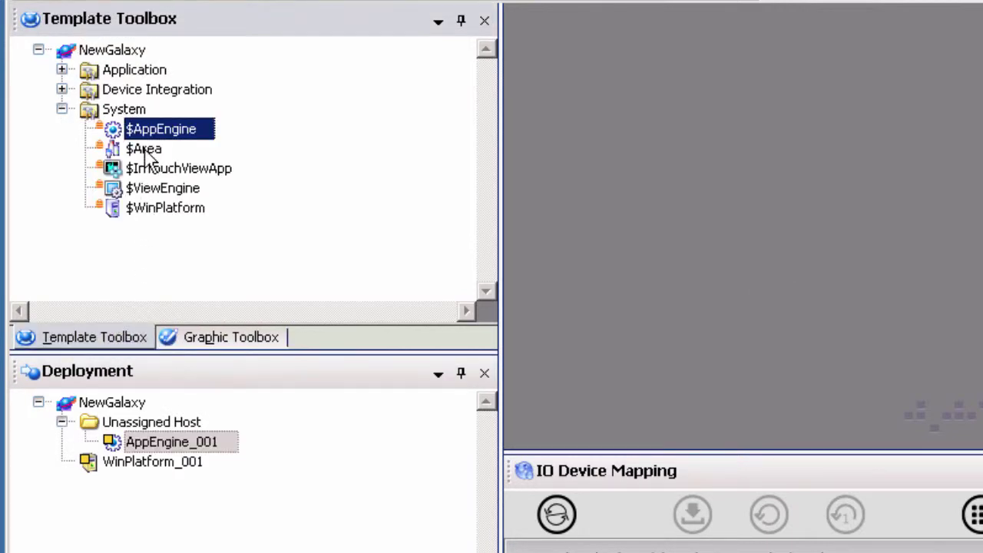
drag(145, 150, 195, 426)
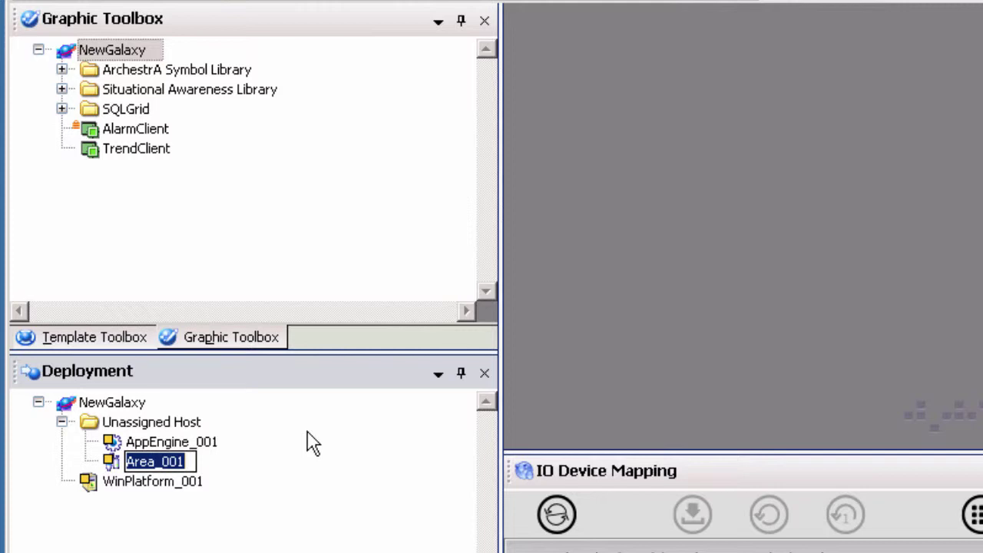
key(Return)
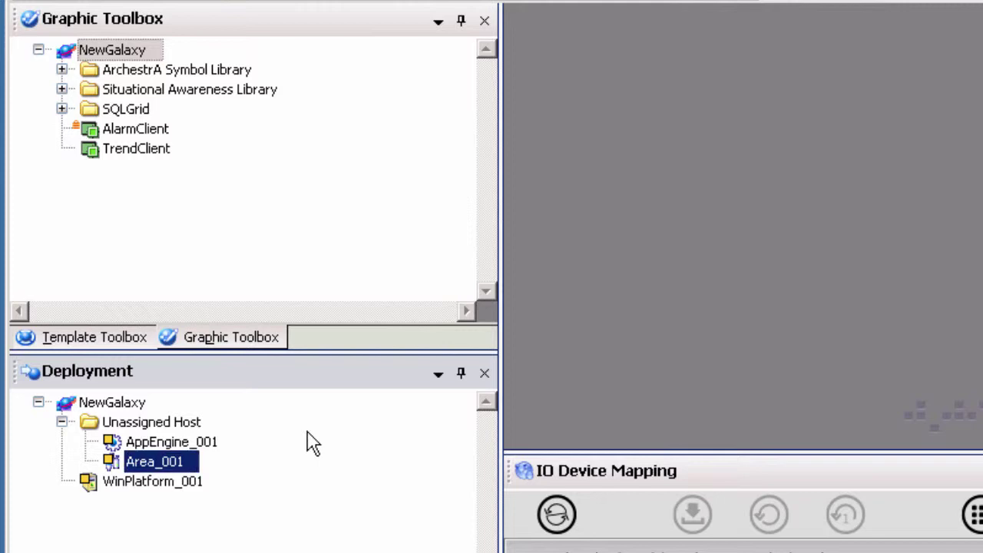
Host AppEngine_001 on WinPlatform_001 and Area_001 on AppEngine_001
click(201, 449)
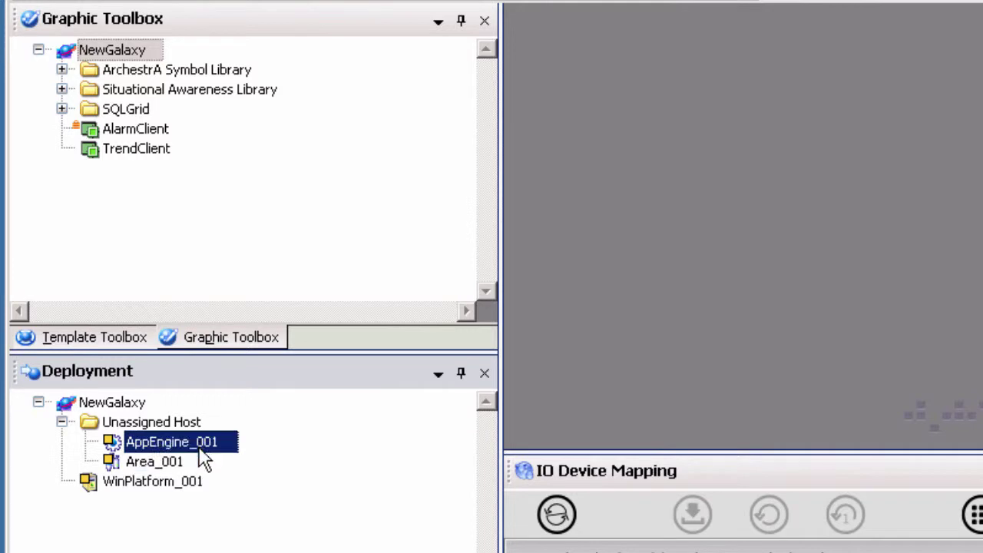
drag(200, 450, 195, 488)
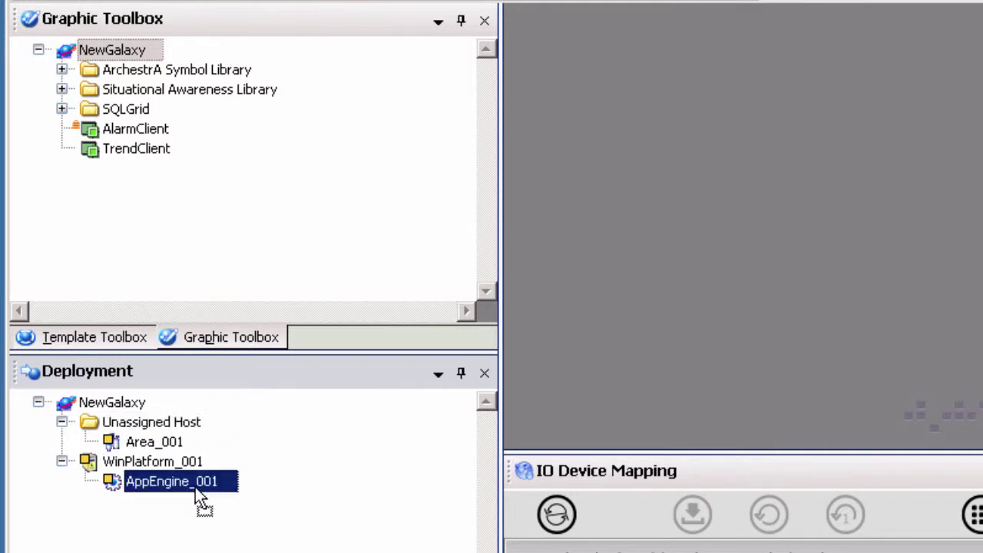
click(165, 444)
click(161, 443)
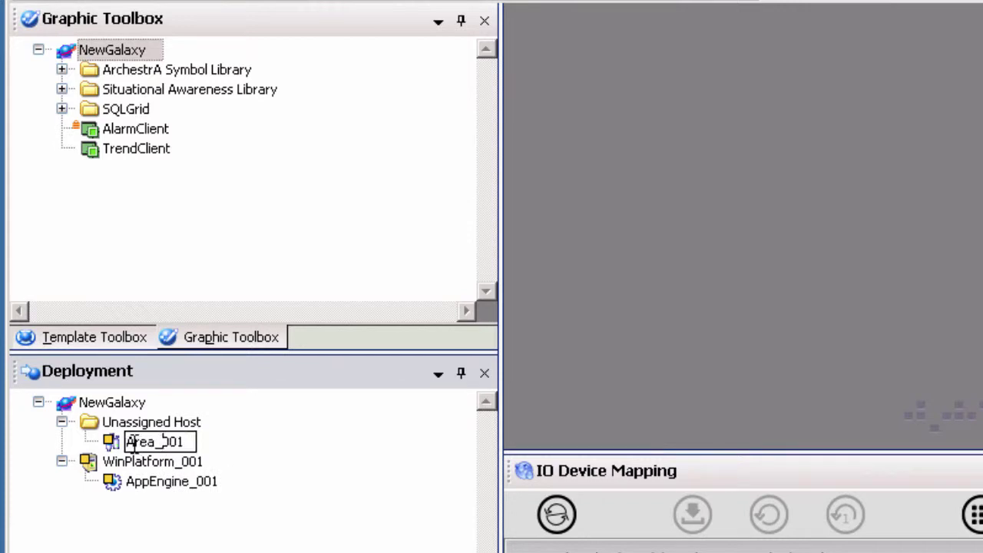
drag(132, 442, 176, 493)
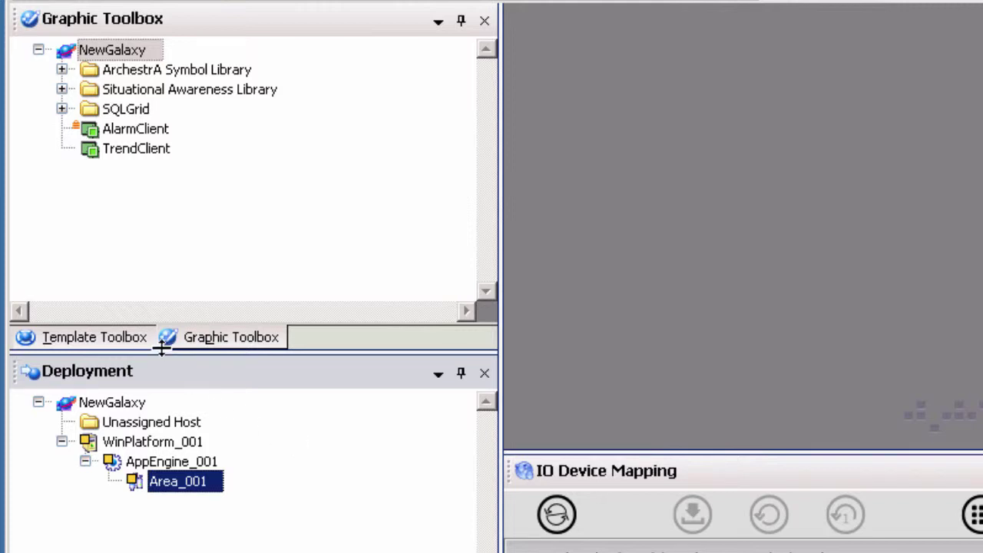
click(140, 343)
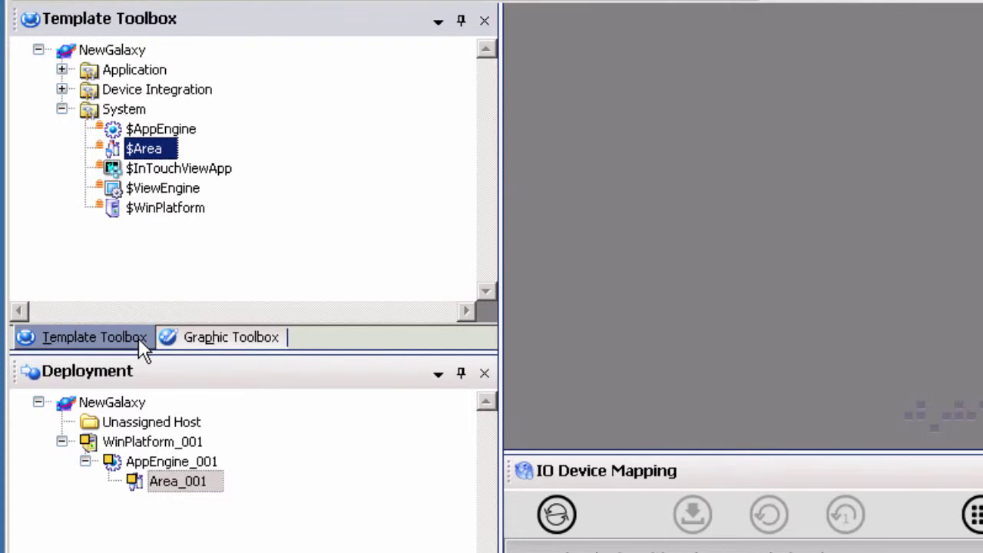
Create an OPCClient_001 instance from the Device Integration $OPCClient template
click(62, 90)
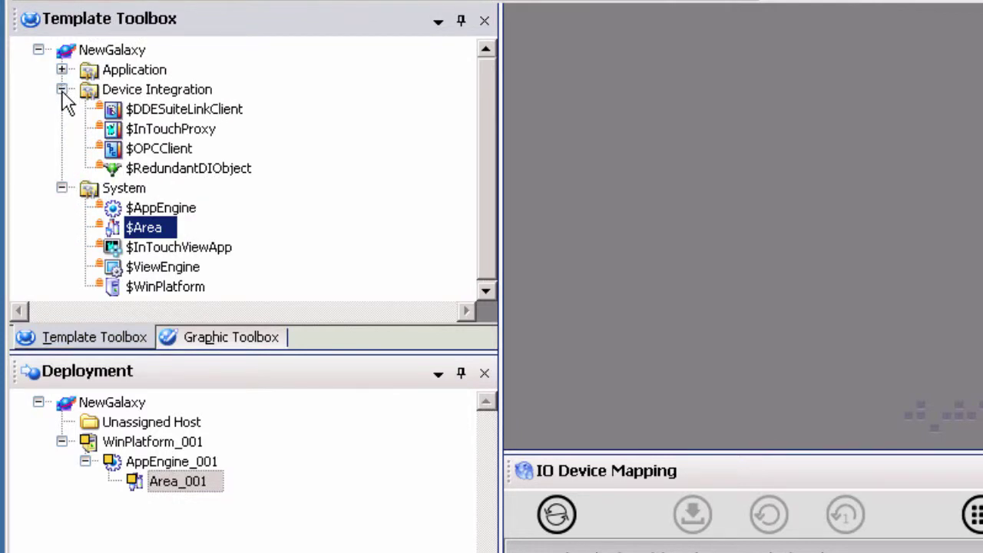
click(144, 152)
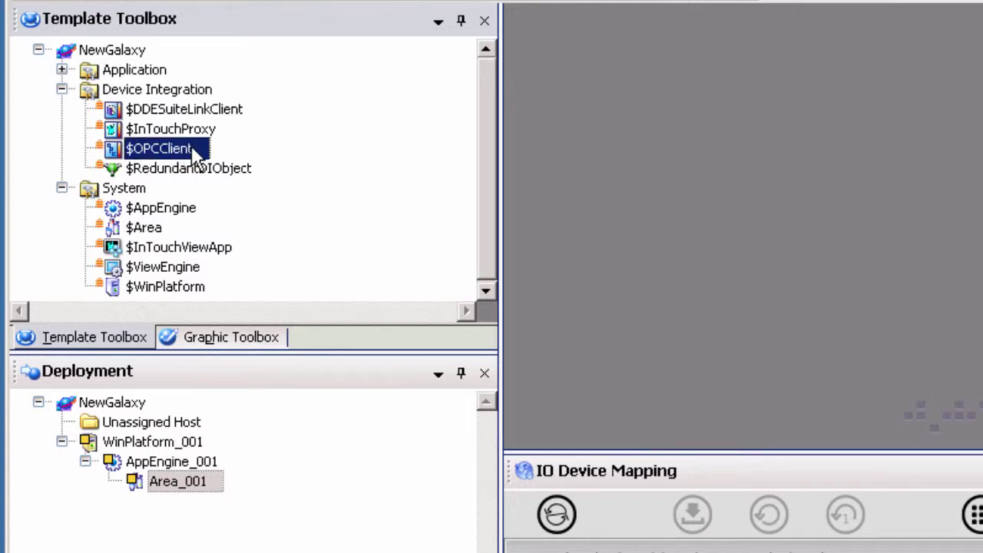
drag(196, 153, 194, 423)
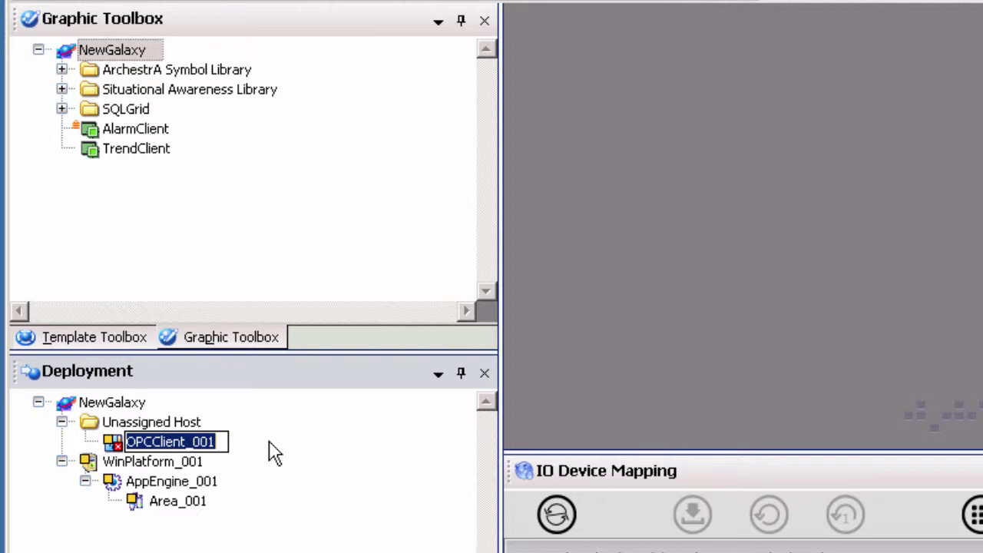
key(Return)
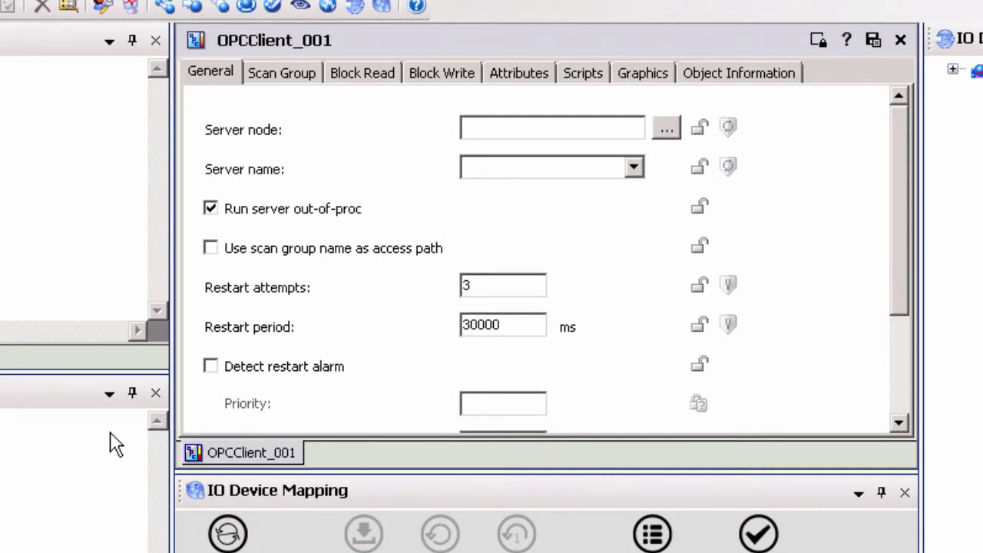
Browse for the OPC server node, then close the browser without choosing one
click(667, 129)
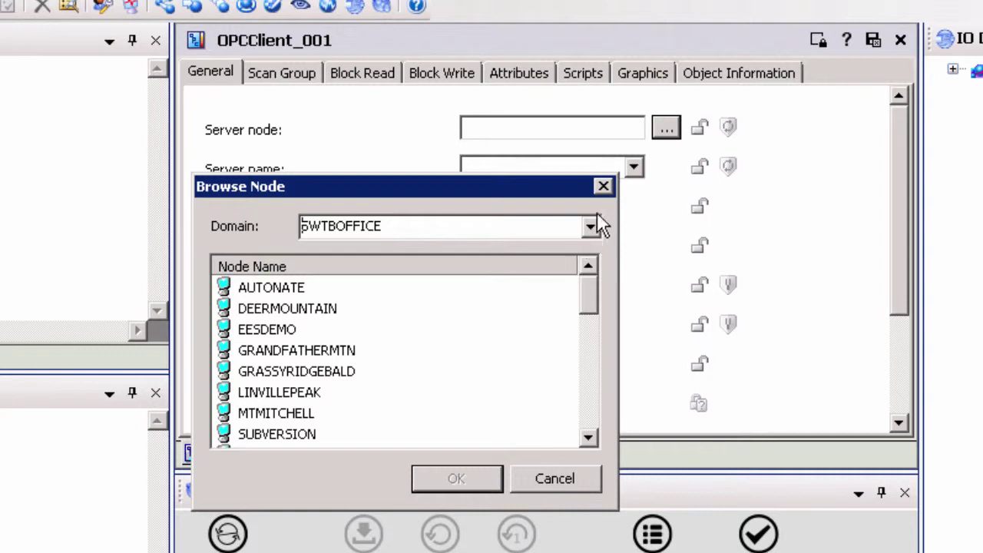
click(604, 187)
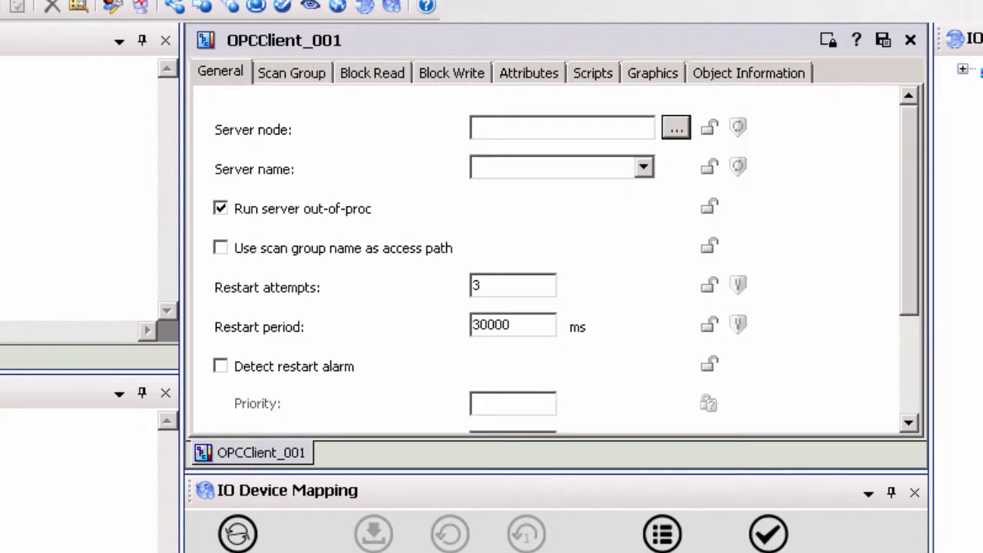
Set the OPC server name to SWToolbox.TOPServer.V5 and view the Scan Group page
click(645, 167)
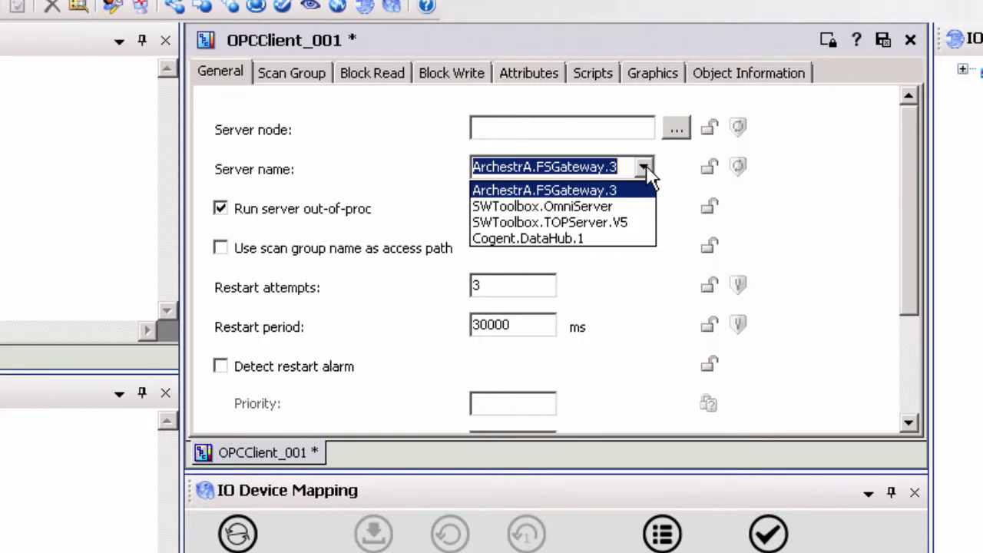
click(630, 222)
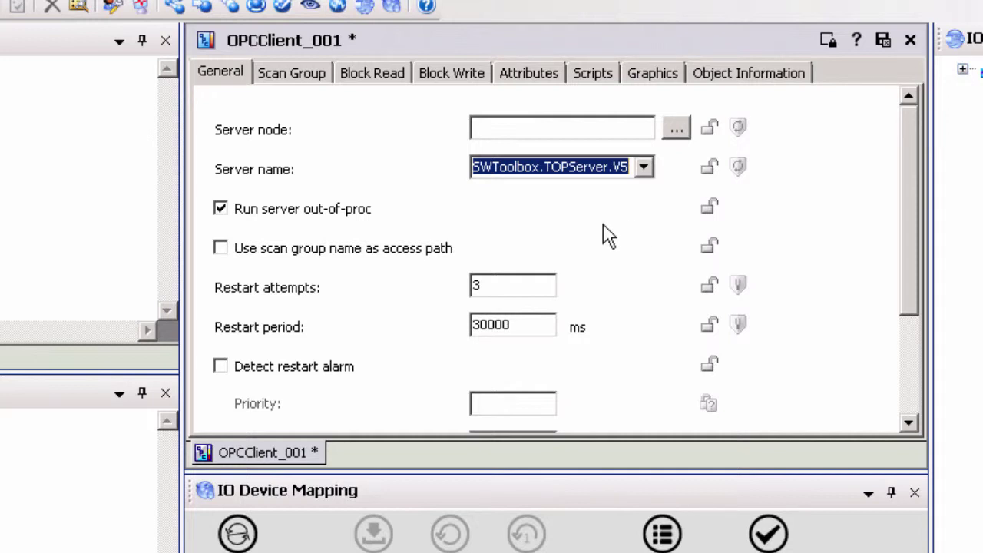
click(305, 73)
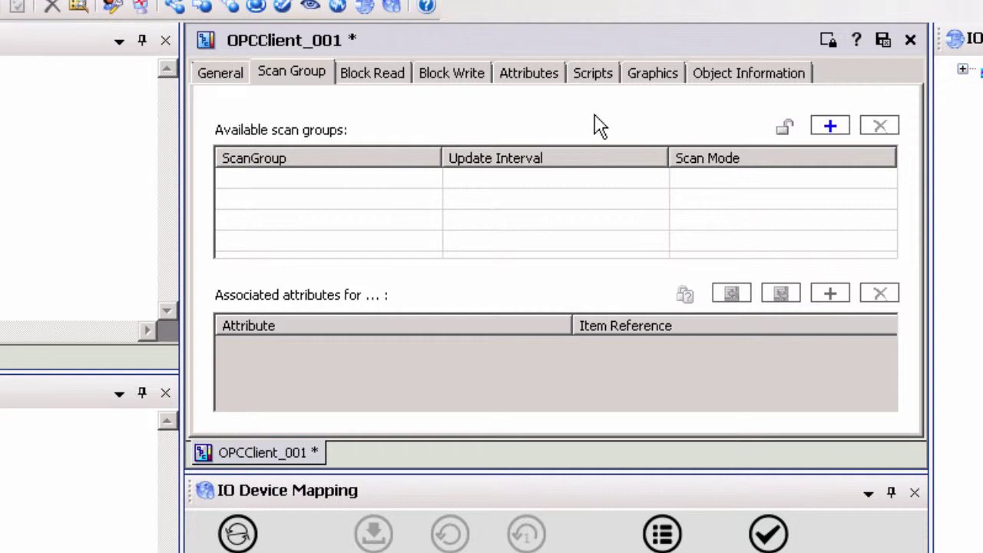
Add scan group Group1 with 500 ms update interval and ActiveOnDemand mode
click(820, 131)
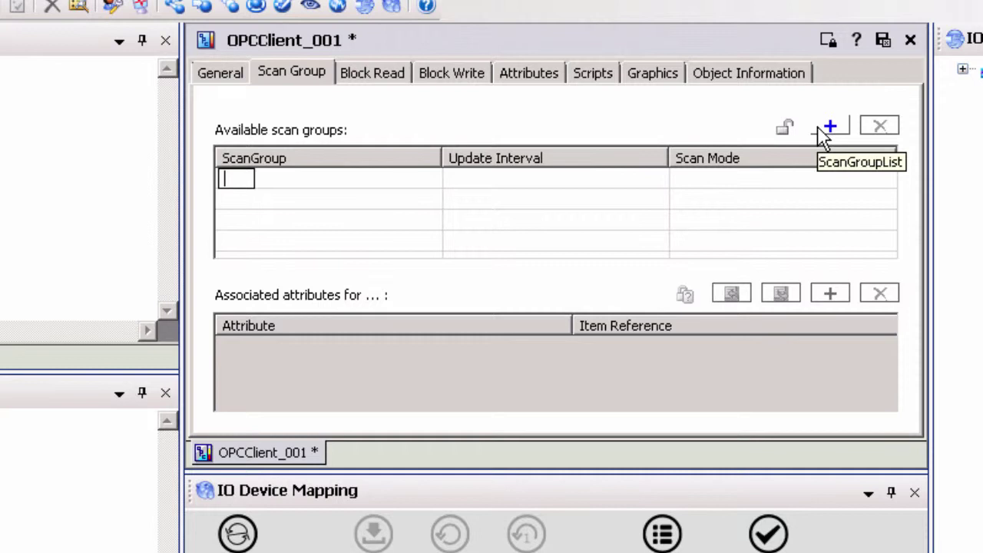
text(Group1)
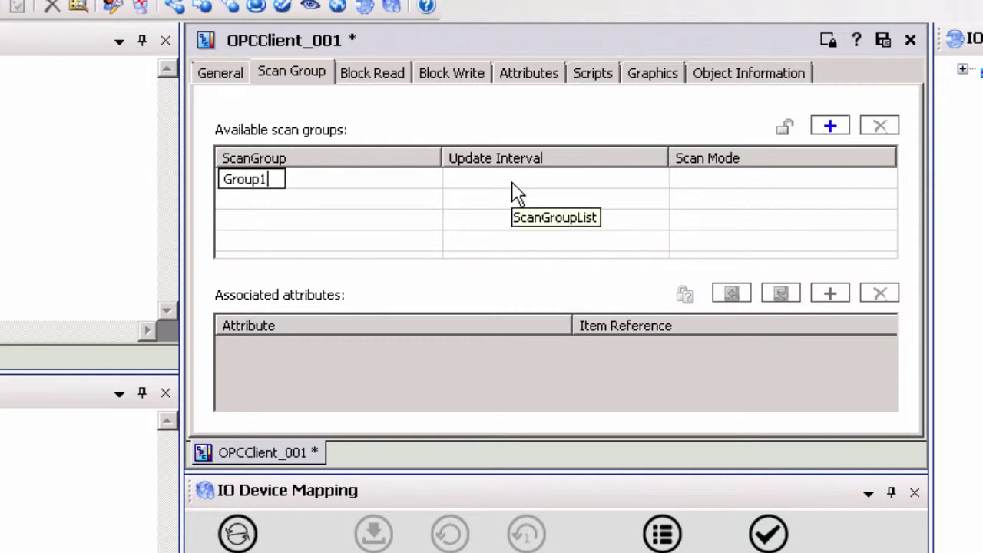
click(626, 237)
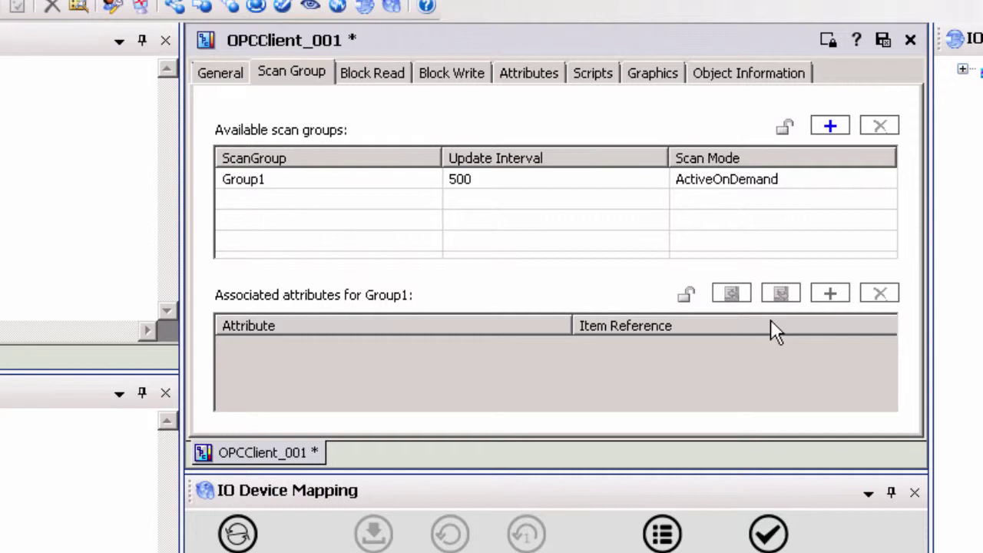
Add an associated attribute named Tag1 to the Group1 scan group
click(657, 184)
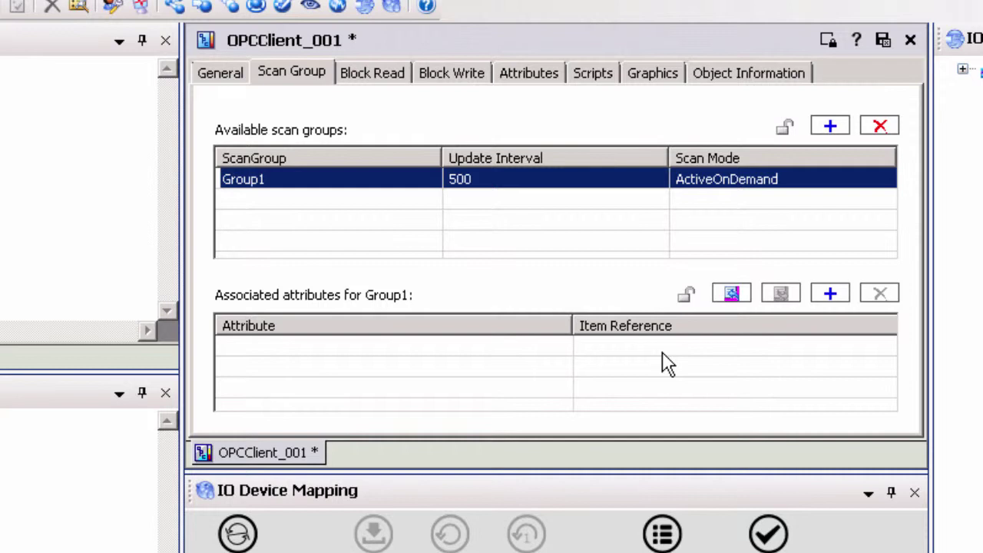
click(829, 294)
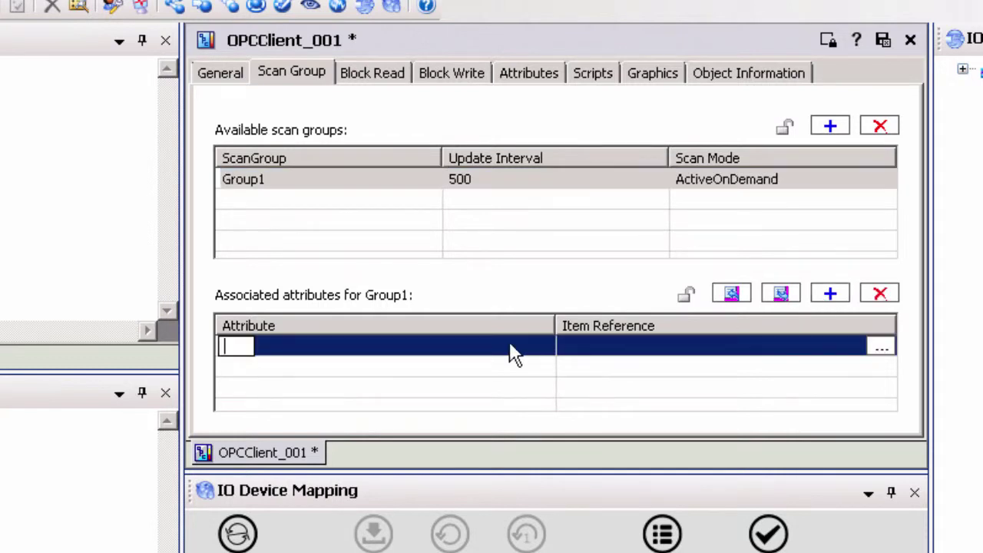
text(Tag1)
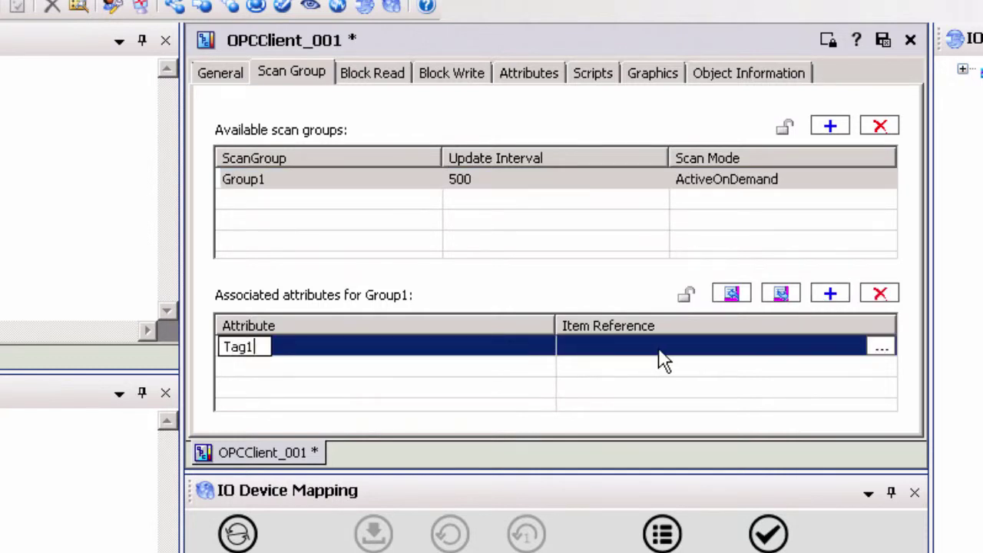
click(659, 358)
Set Tag1's item reference to Channel1.Device1.Tag1 and add a second attribute row
click(660, 348)
double_click(661, 347)
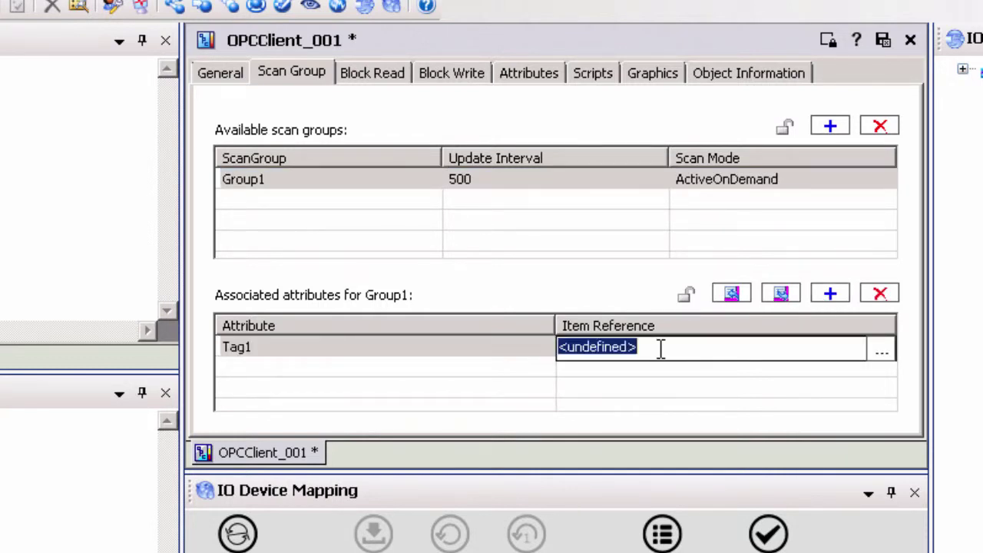
text(Channel1)
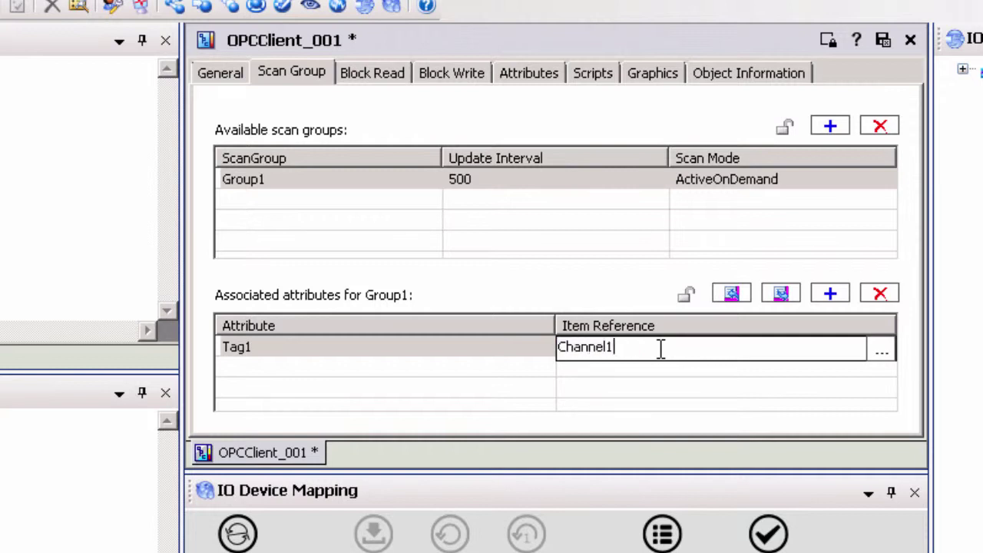
text(.Device1.R0001@)
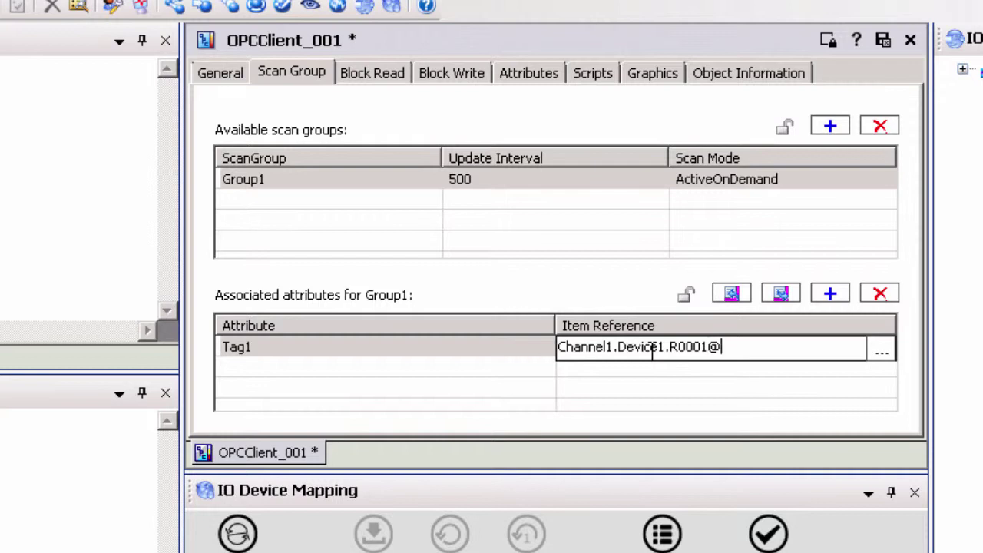
text(WORD)
key(BackSpace)
key(BackSpace)
key(BackSpace)
key(BackSpace)
key(BackSpace)
key(BackSpace)
key(BackSpace)
key(BackSpace)
key(BackSpace)
key(BackSpace)
text(Tag1)
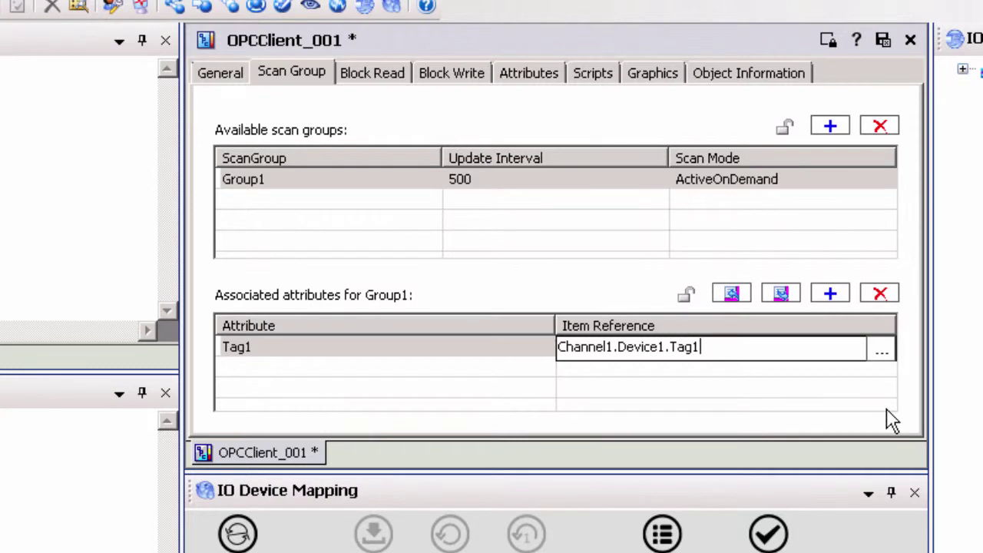
click(860, 390)
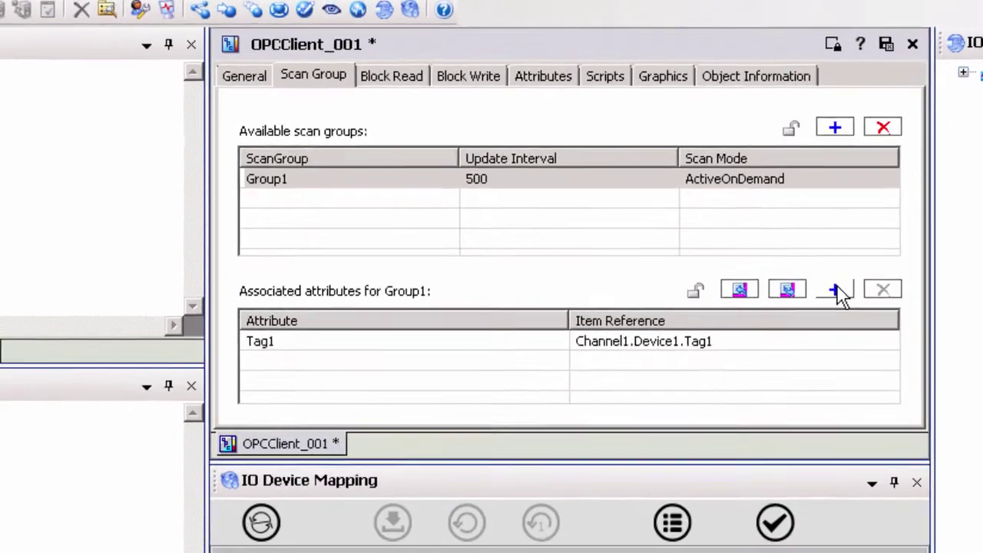
click(838, 290)
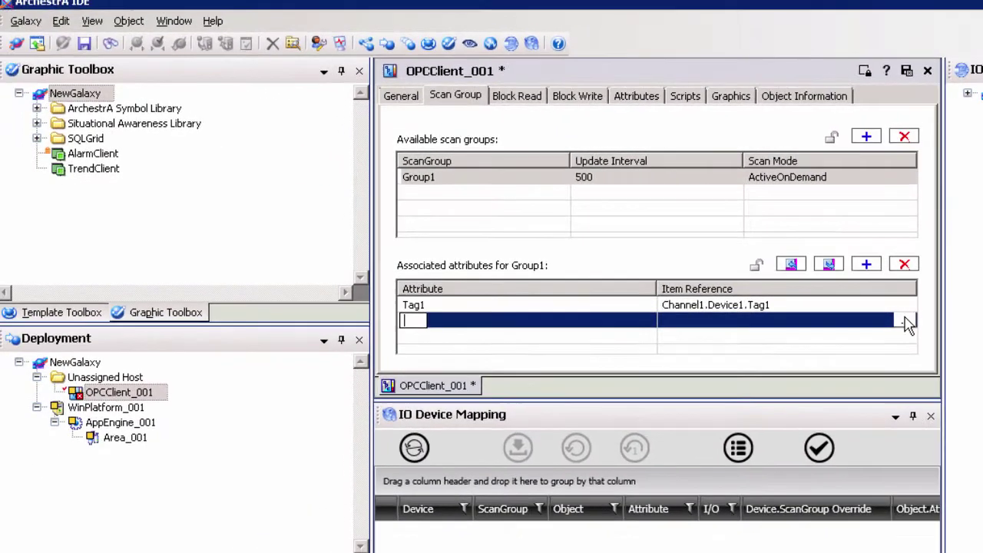
Browse the OPC server and add Channel1.Device1.Tag2 as the new attribute's item reference
click(885, 357)
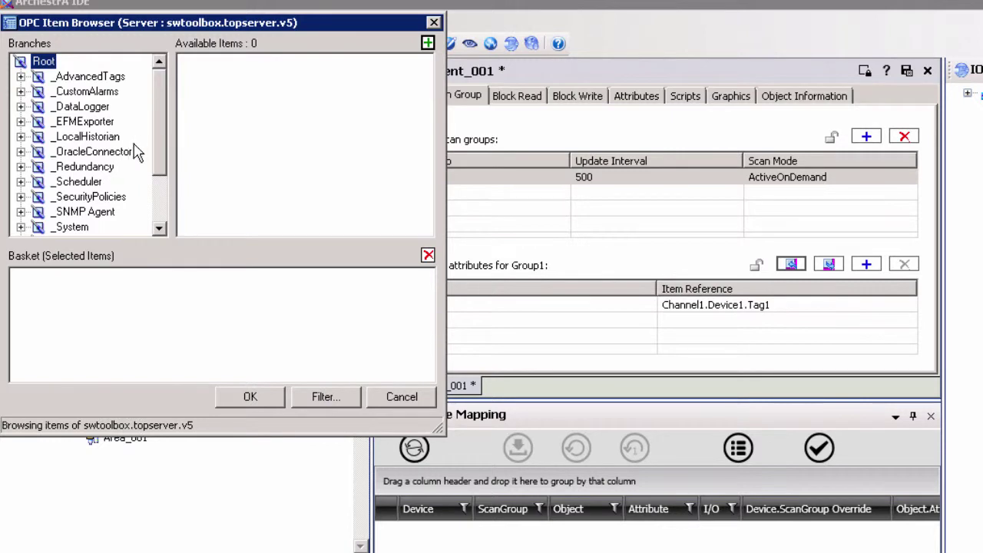
scroll(161, 142, down, 2)
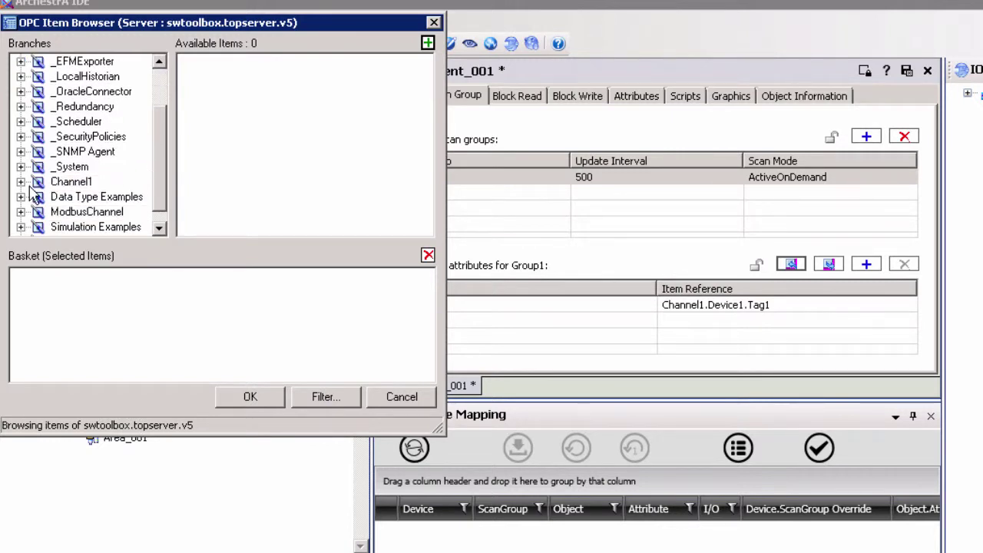
click(20, 182)
scroll(160, 180, down, 2)
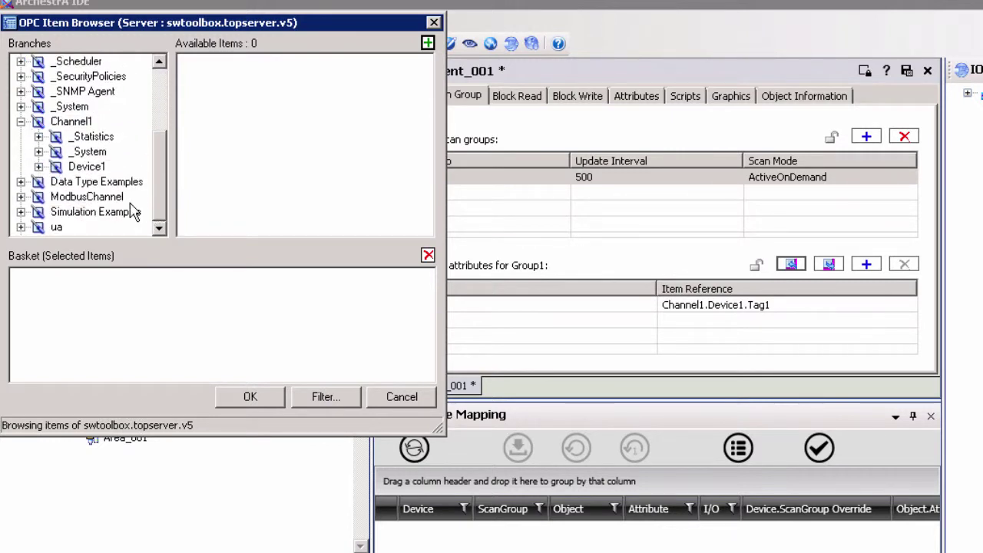
click(86, 169)
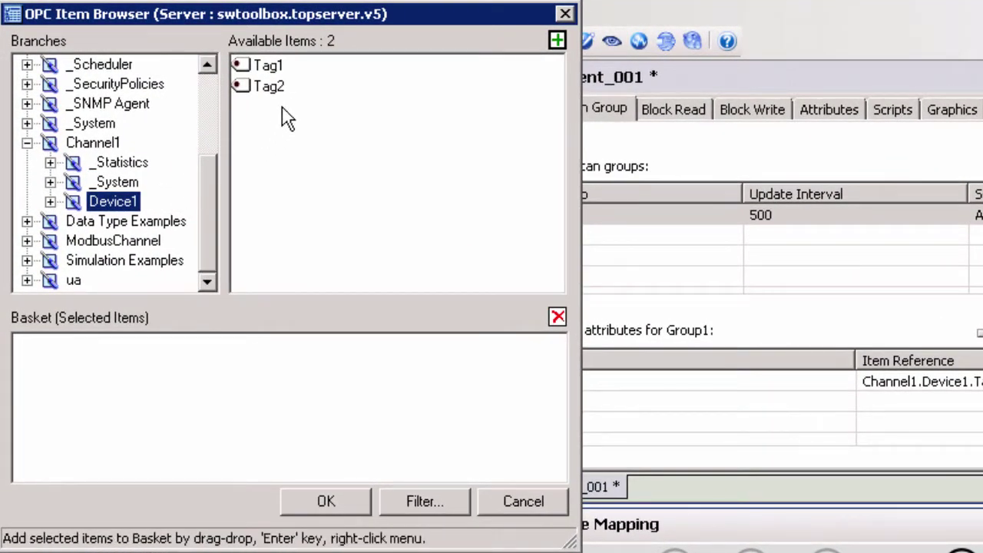
click(270, 87)
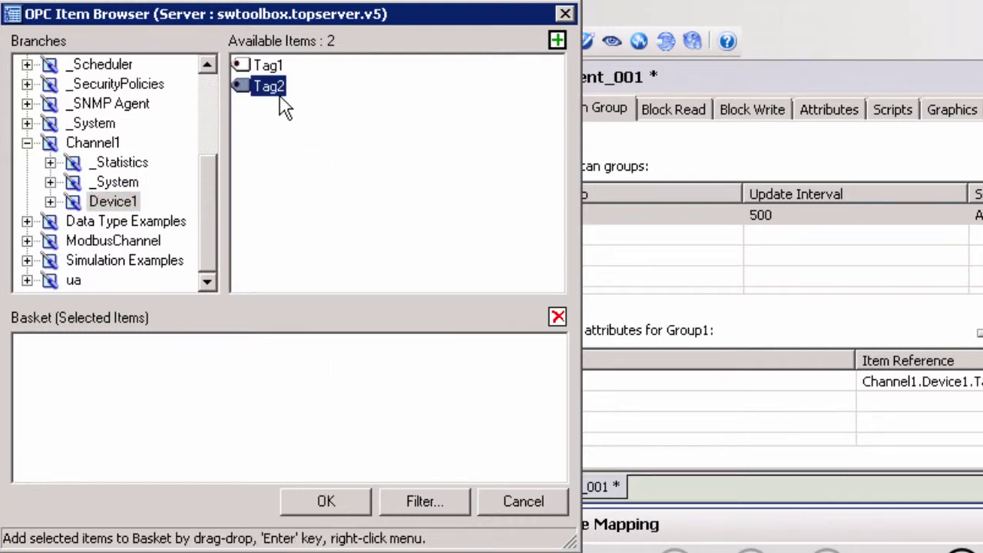
drag(278, 90, 284, 393)
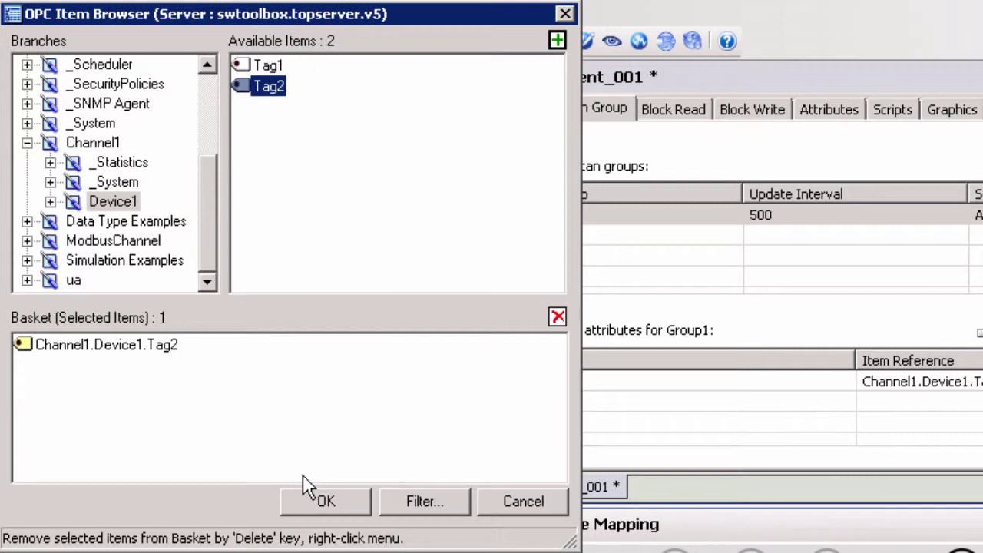
click(311, 498)
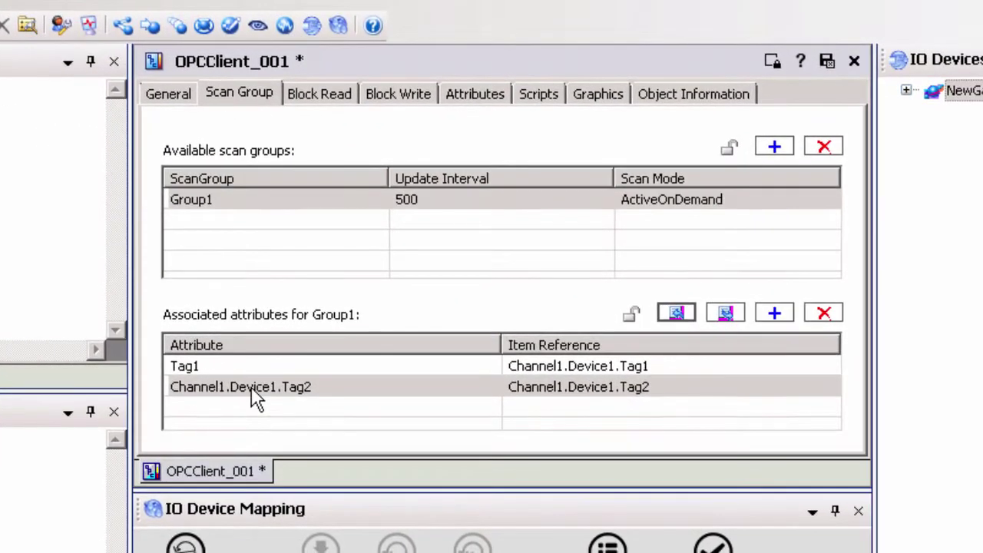
Name the new attribute Tag2, then save and close OPCClient_001
click(606, 405)
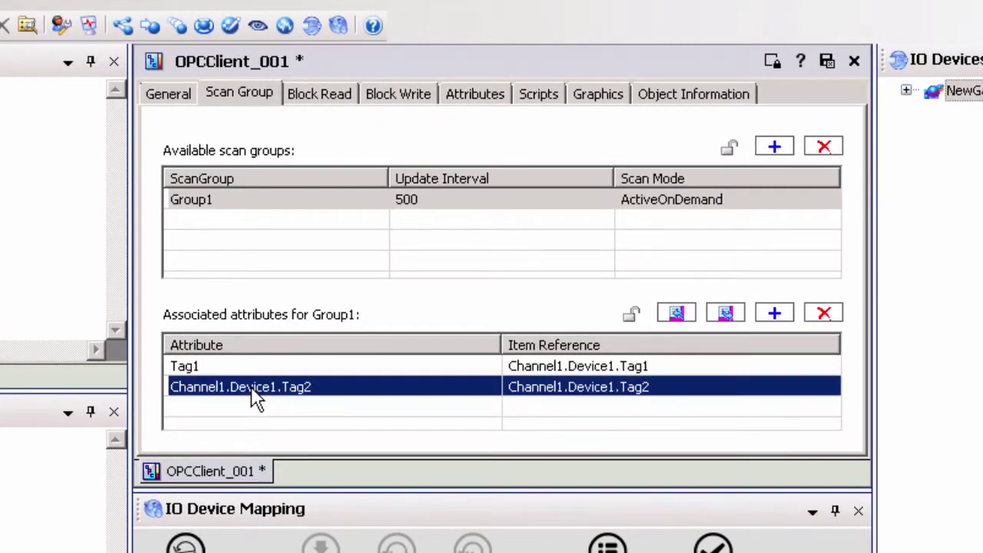
click(256, 394)
text(Tag2)
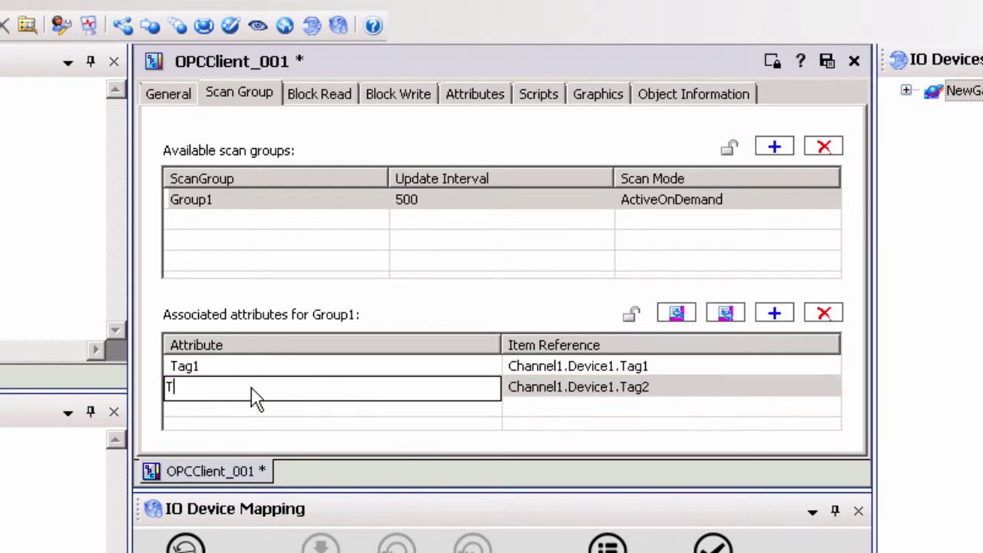
click(511, 427)
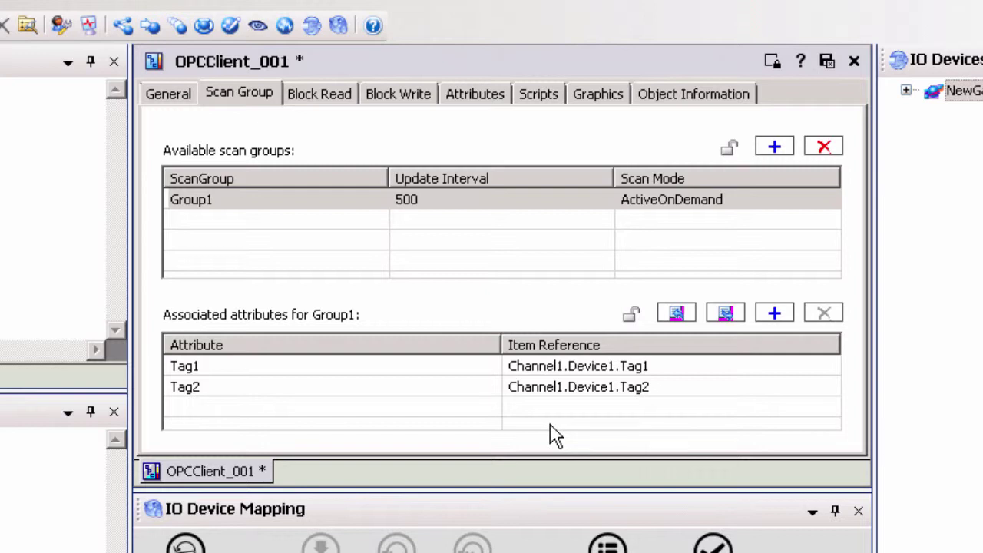
click(827, 62)
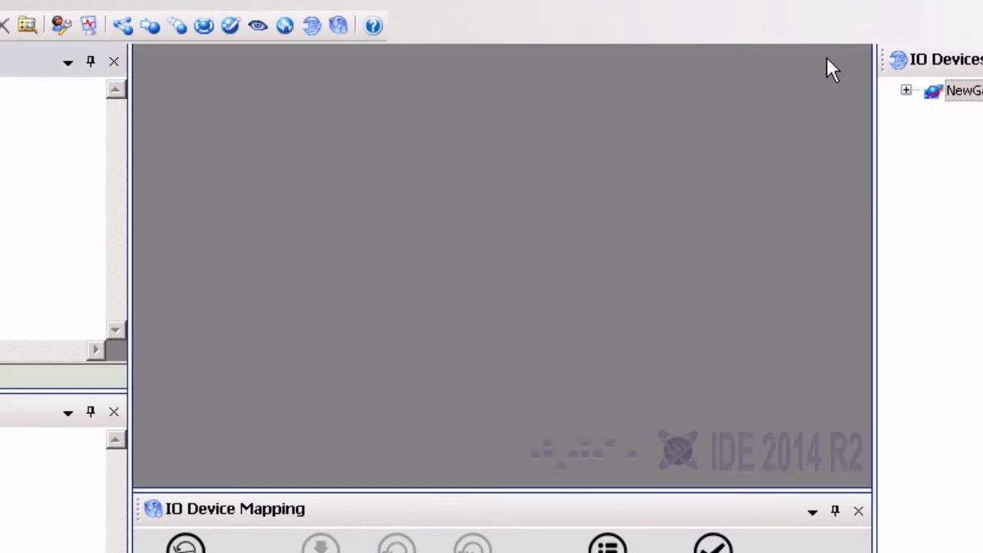
Check in OPCClient_001 and reopen it on the Scan Group page showing Group1's Tag1 and Tag2
click(416, 485)
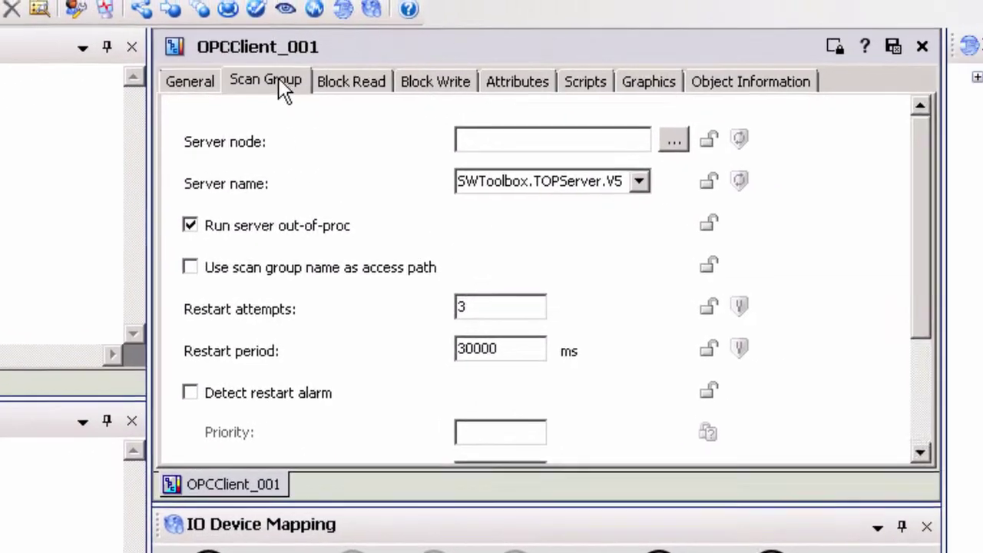
click(280, 81)
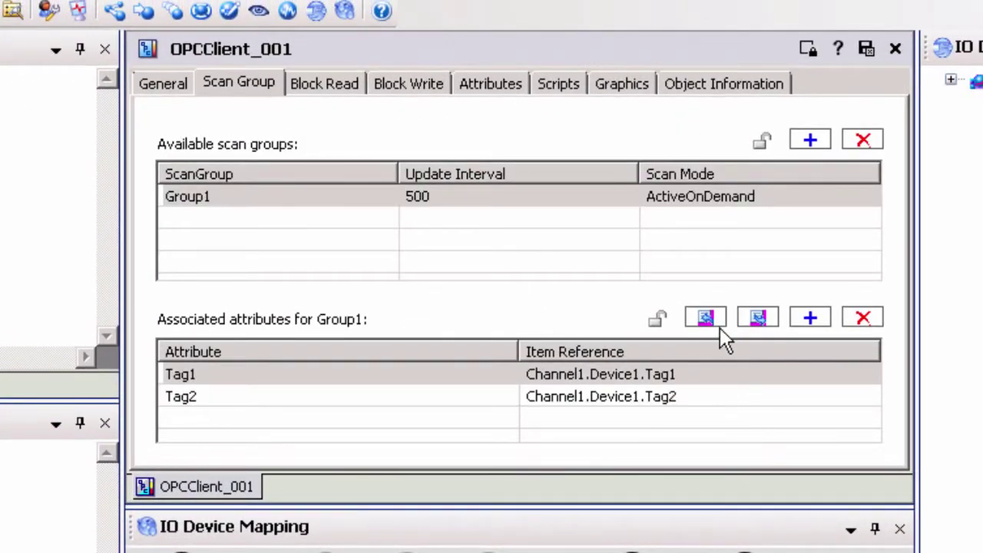
Save Group1's attribute list as a CSV file named Attributes on the Desktop
click(758, 319)
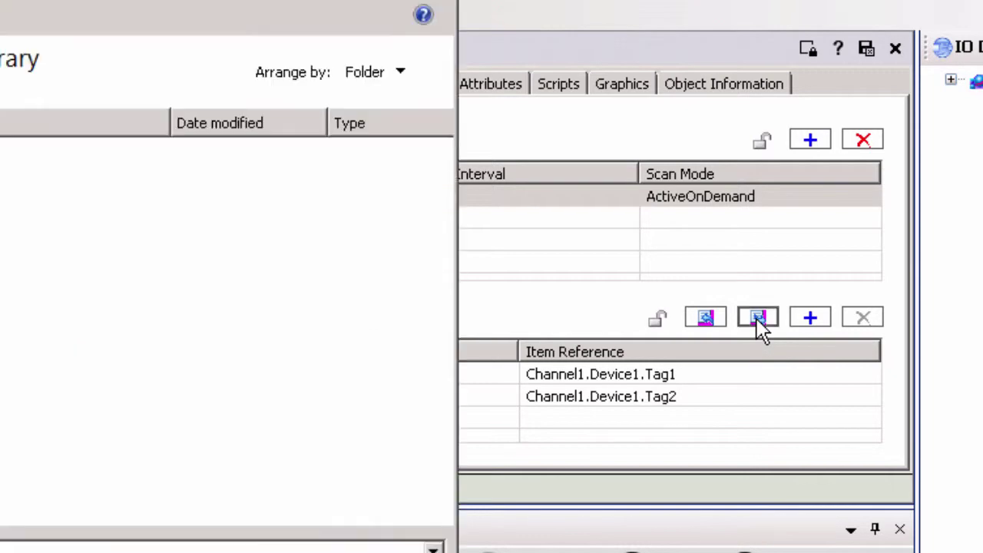
click(83, 138)
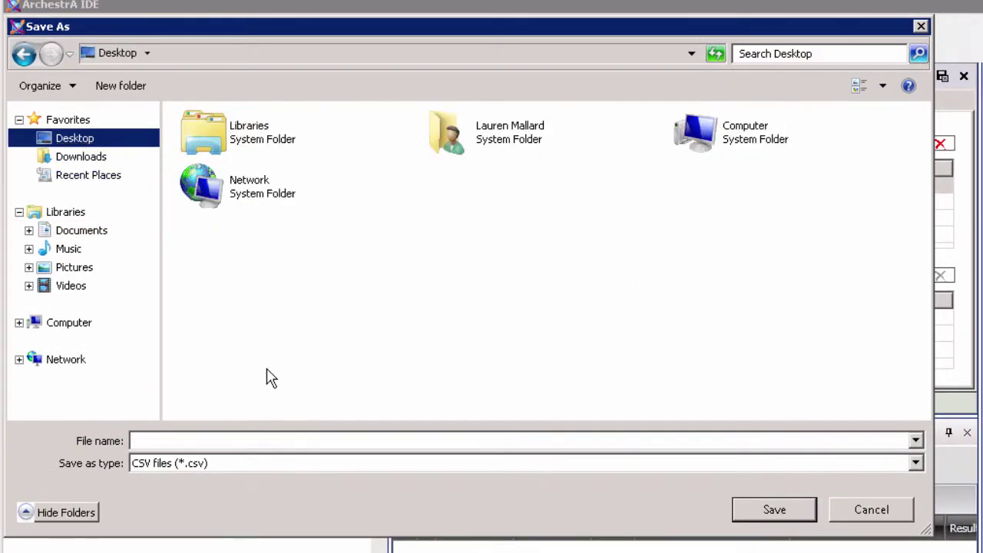
click(264, 440)
text(Att)
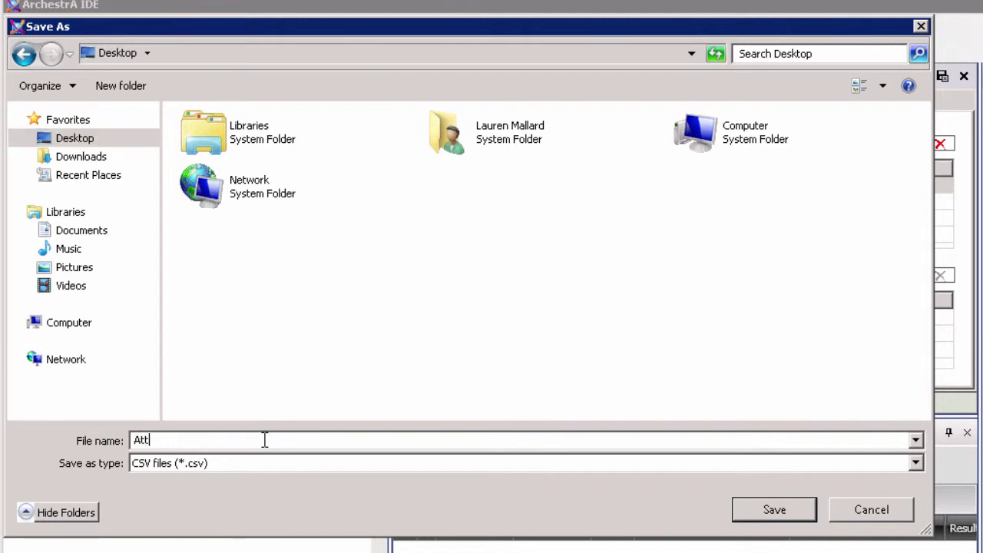
text(ributes)
click(778, 511)
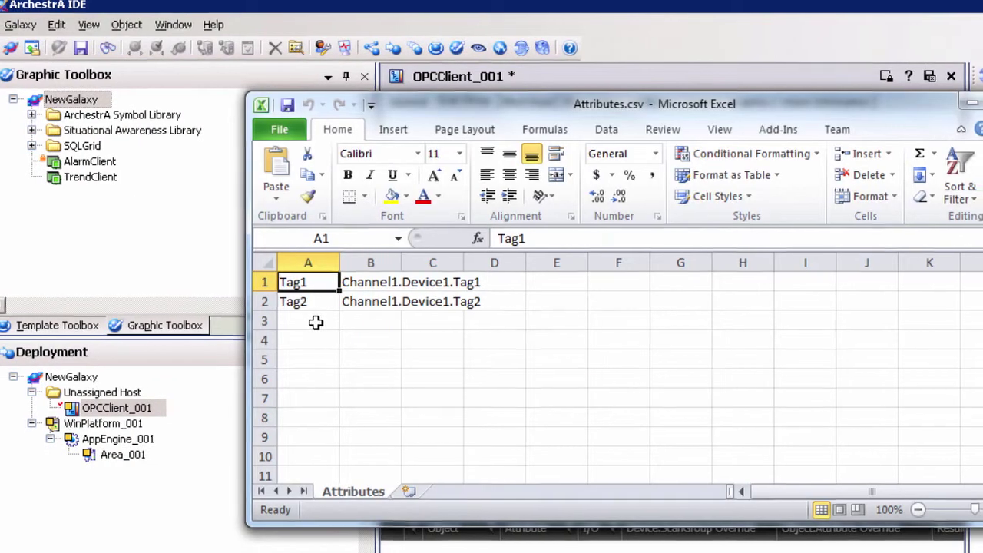
Add a third row mapping Tag3 to Simulation Examples.Functions.Ramp1
click(318, 323)
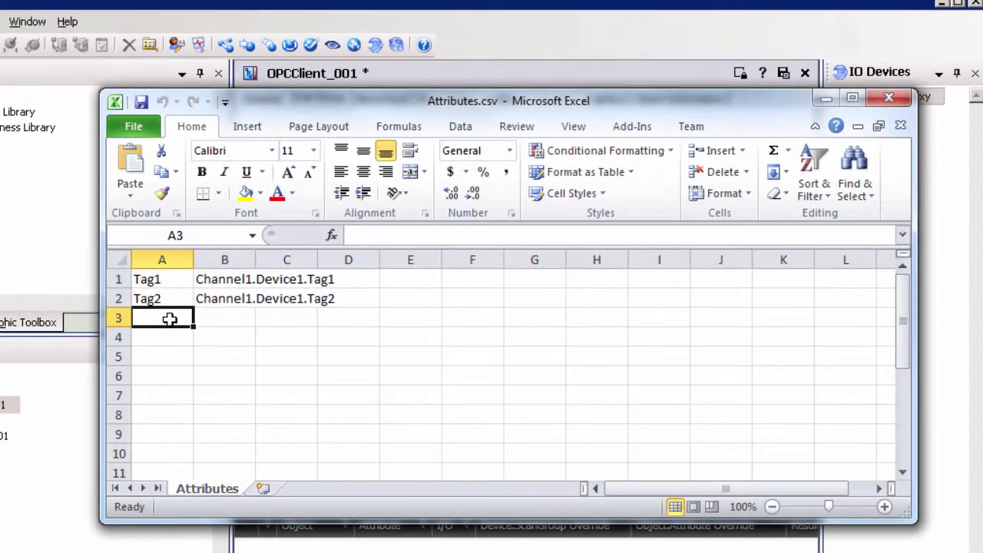
text(Tag3)
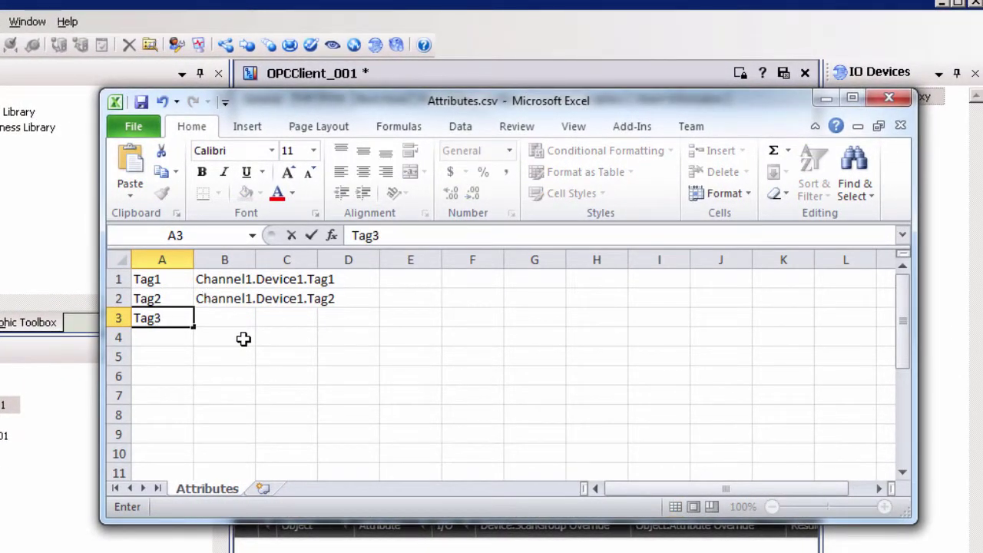
click(244, 326)
text(S)
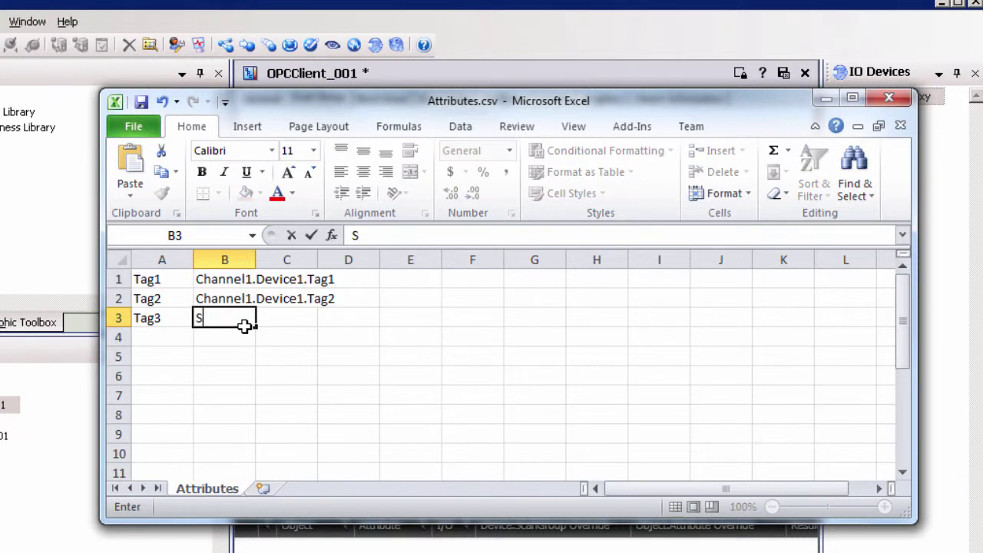
text(imulation Exam)
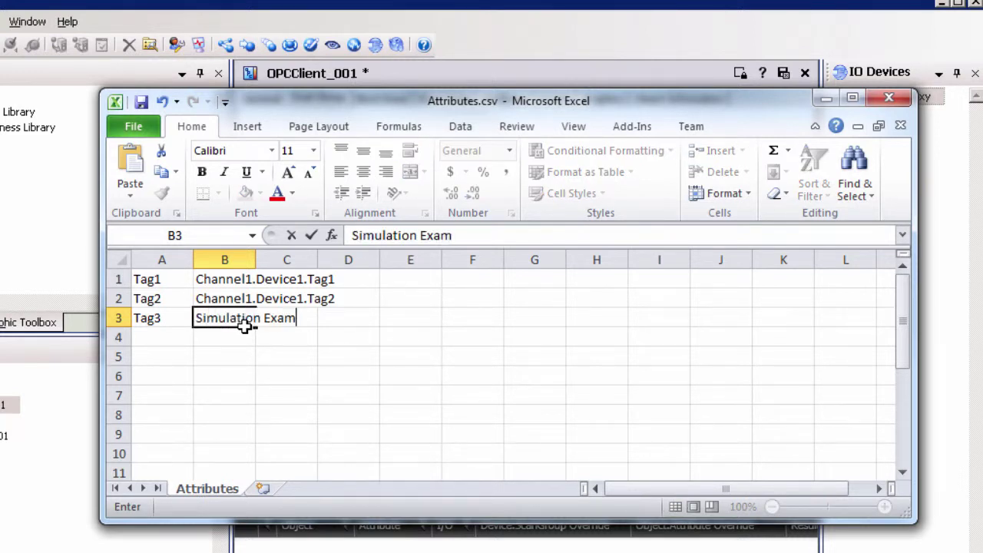
text(ples.Fu)
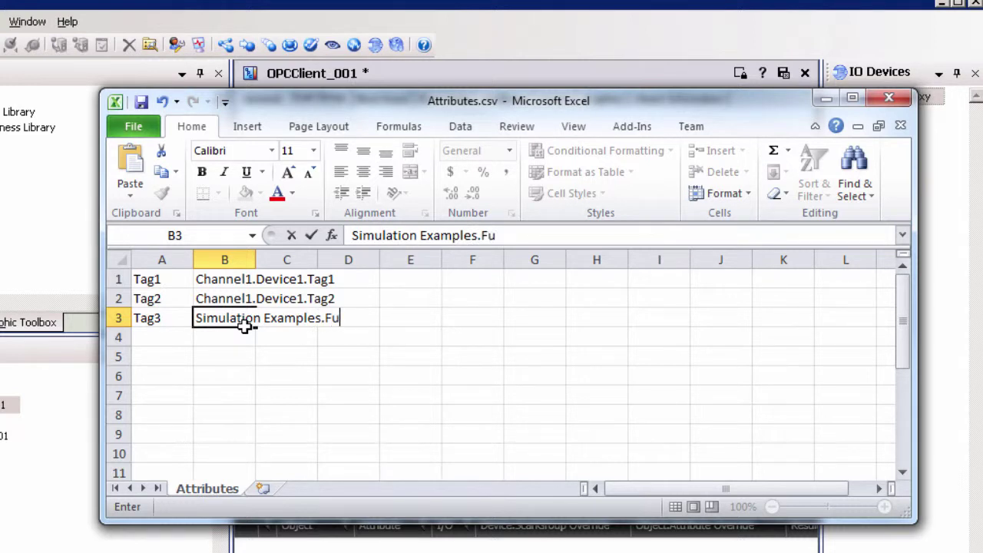
text(nctions.Ramp1)
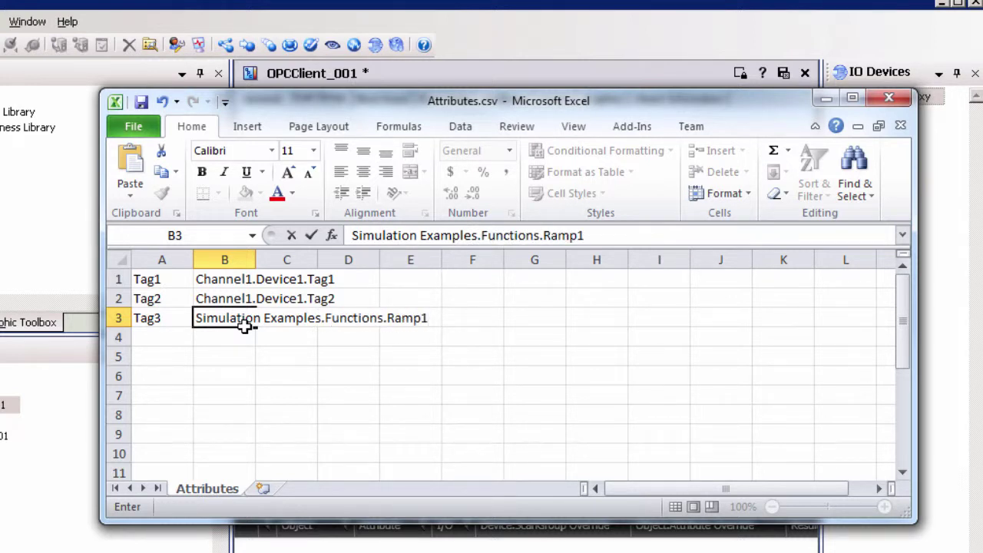
key(Return)
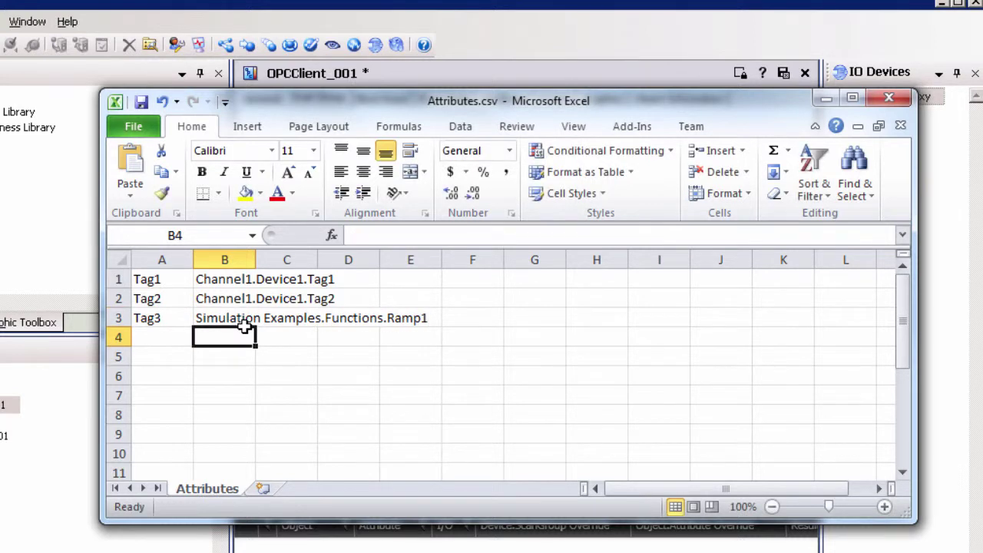
Save the edited Attributes workbook, keeping it in CSV format
click(134, 128)
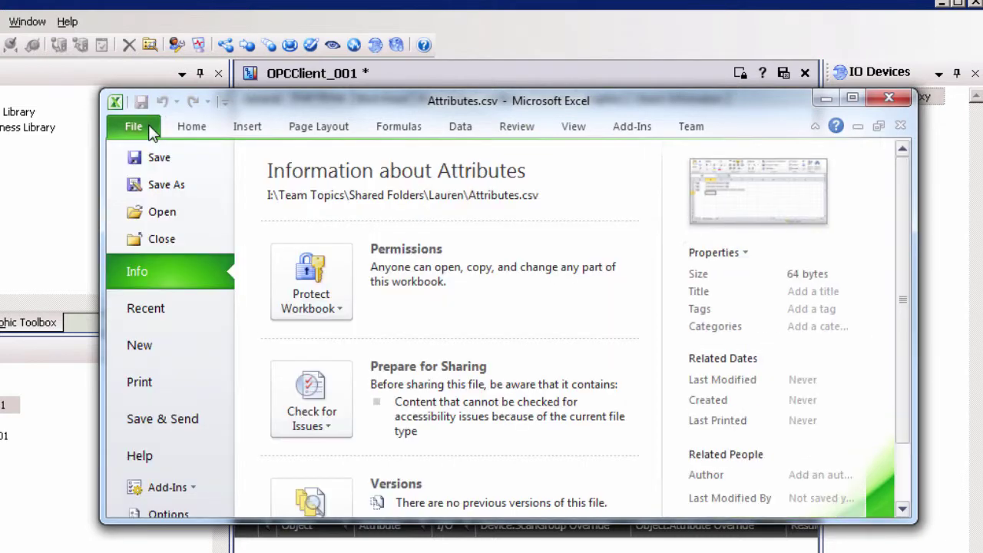
click(158, 158)
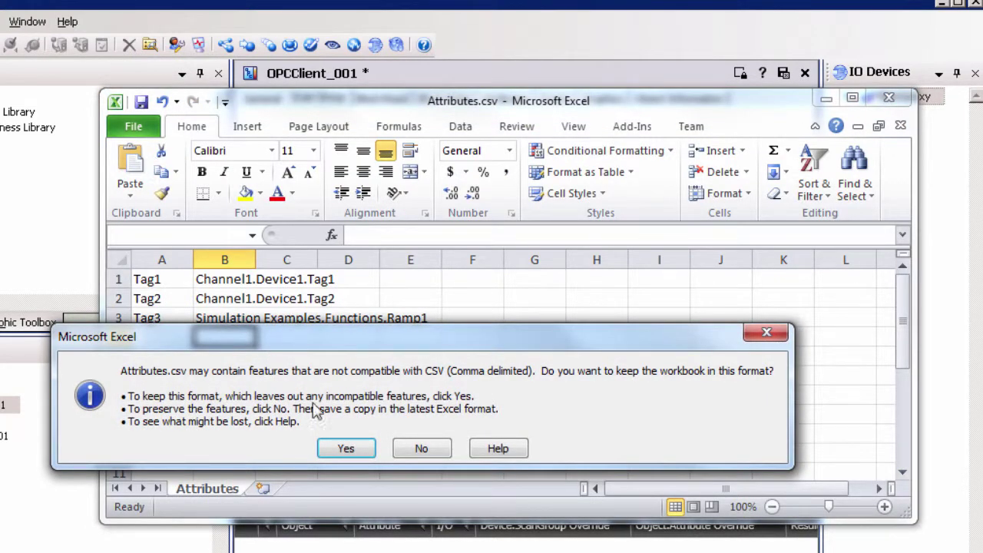
click(345, 448)
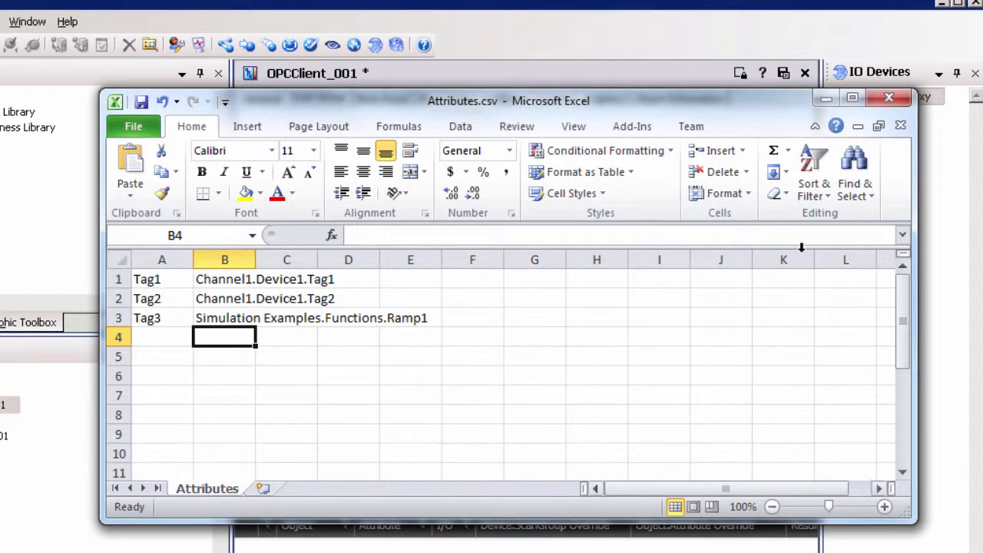
Close Excel, import Desktop\Attributes.csv into Group1, then save and check in OPCClient_001
click(890, 99)
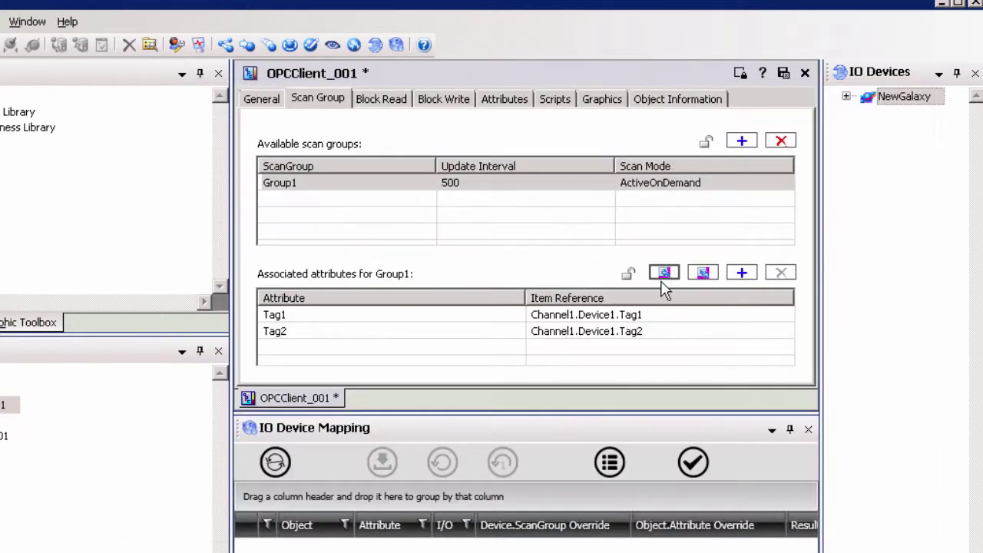
click(663, 281)
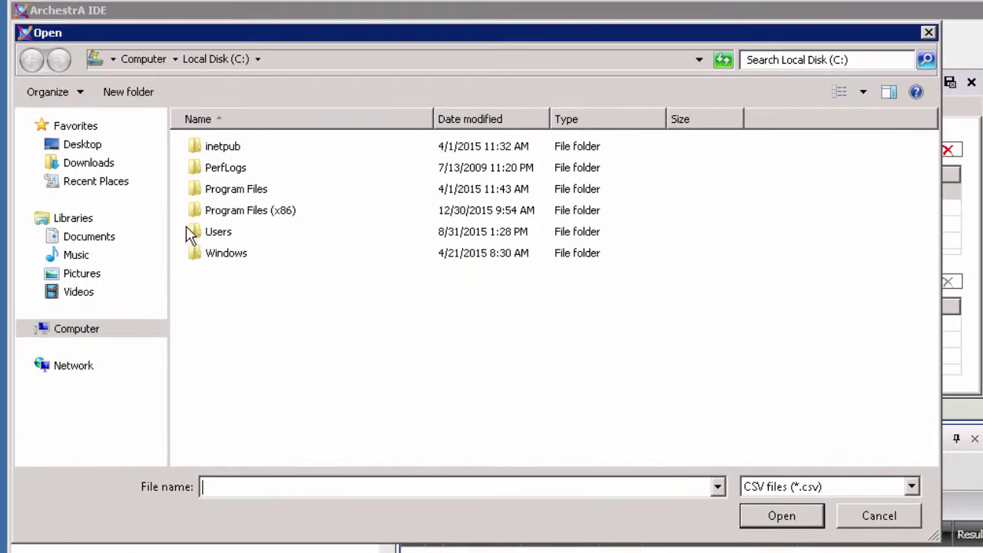
click(86, 147)
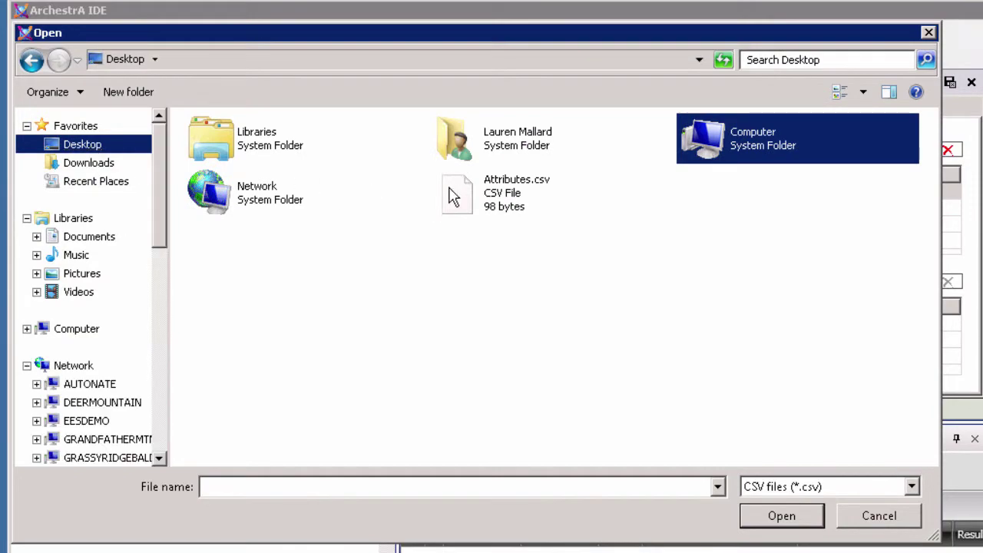
double_click(503, 212)
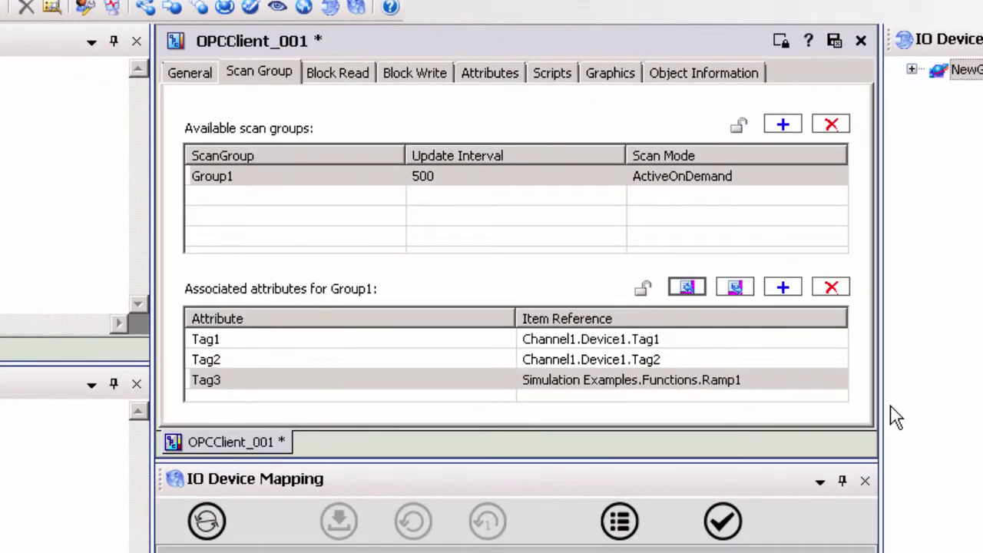
click(835, 40)
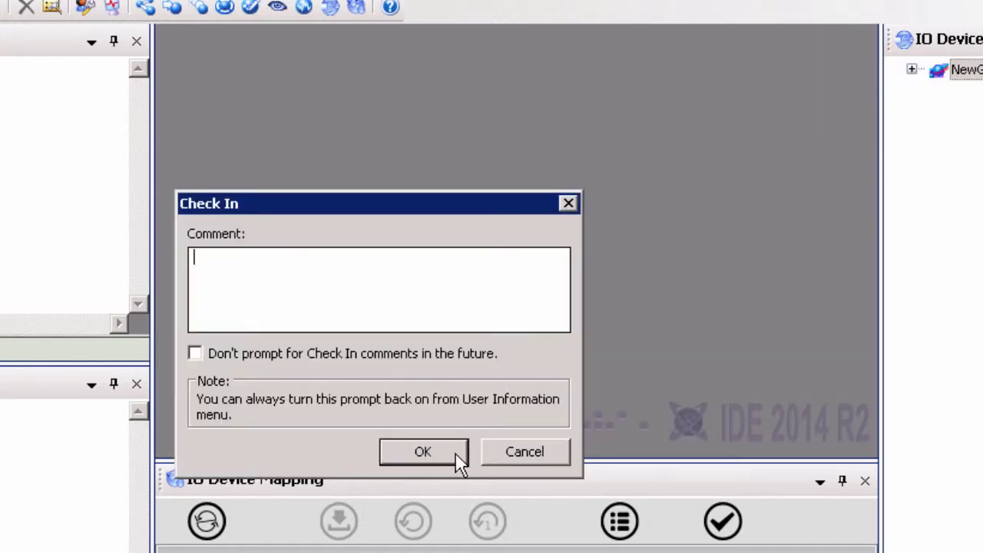
click(456, 453)
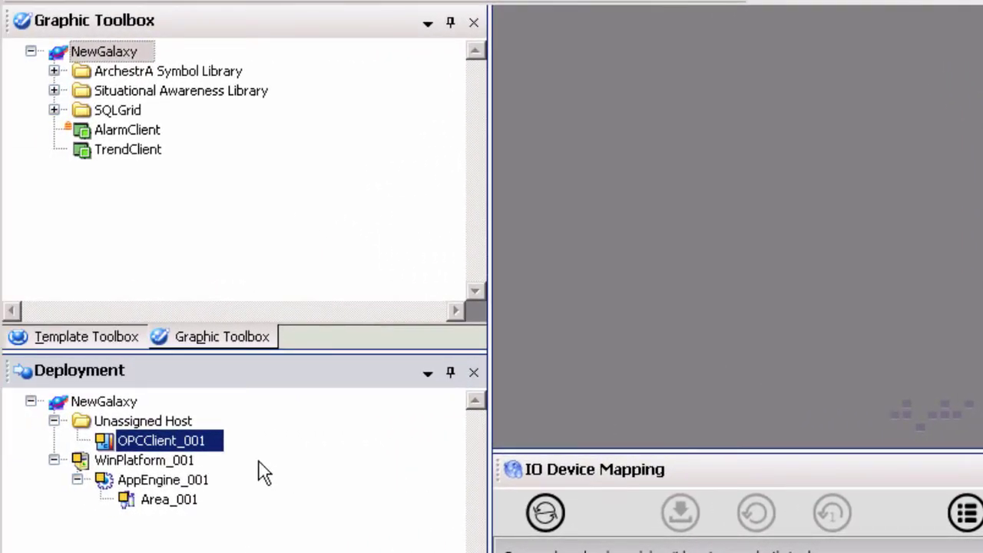
Host OPCClient_001 on AppEngine_001 and drag $AnalogDevice into the Deployment tree
drag(198, 449, 207, 489)
drag(208, 489, 208, 490)
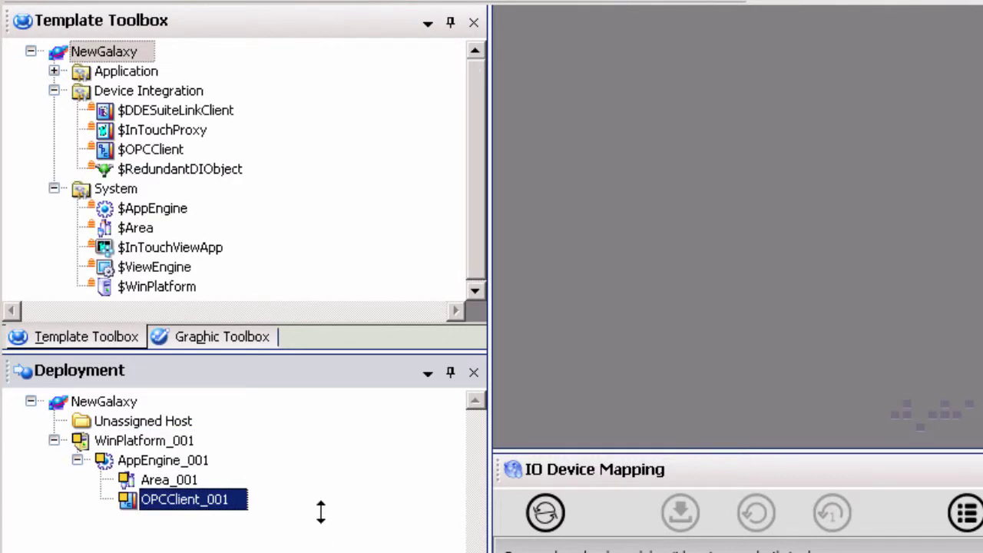
click(54, 71)
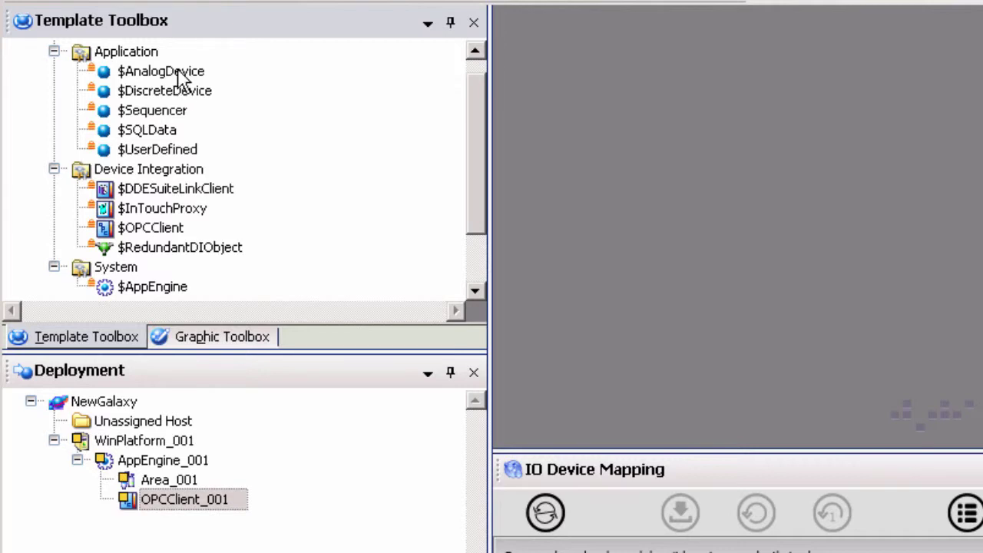
drag(177, 73, 183, 443)
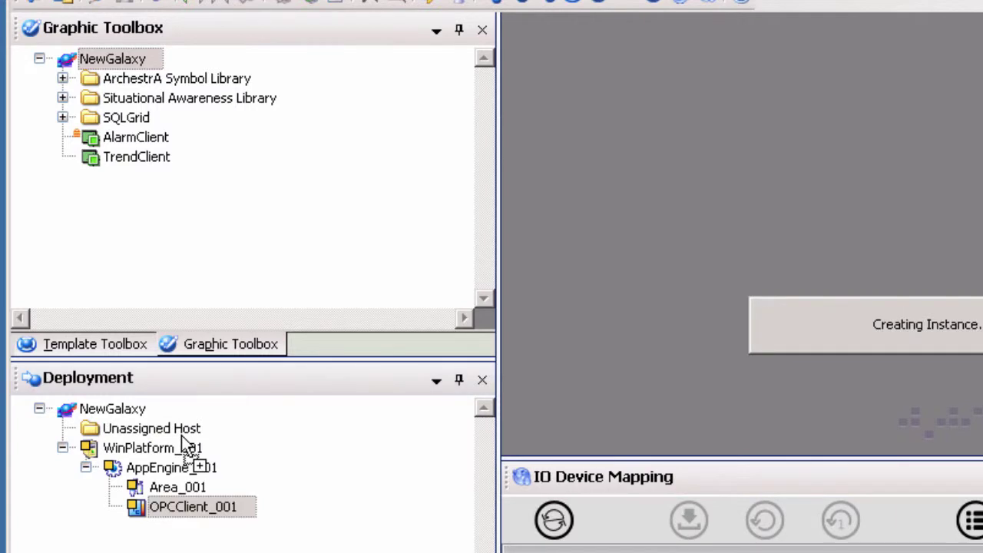
Name the instance AnalogDevice_001, set its PV input source to OPCClient_001.Group1.Tag1, and save
key(Return)
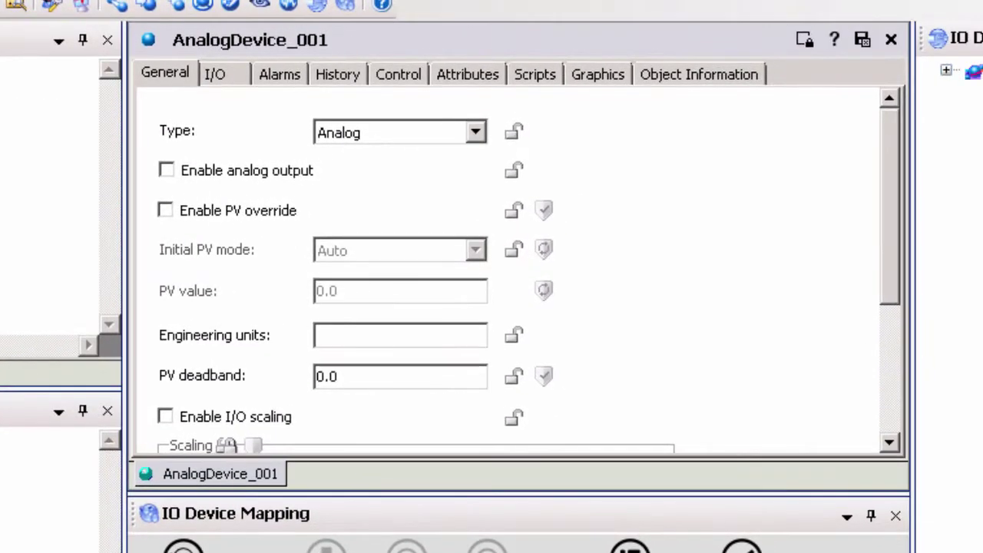
click(214, 78)
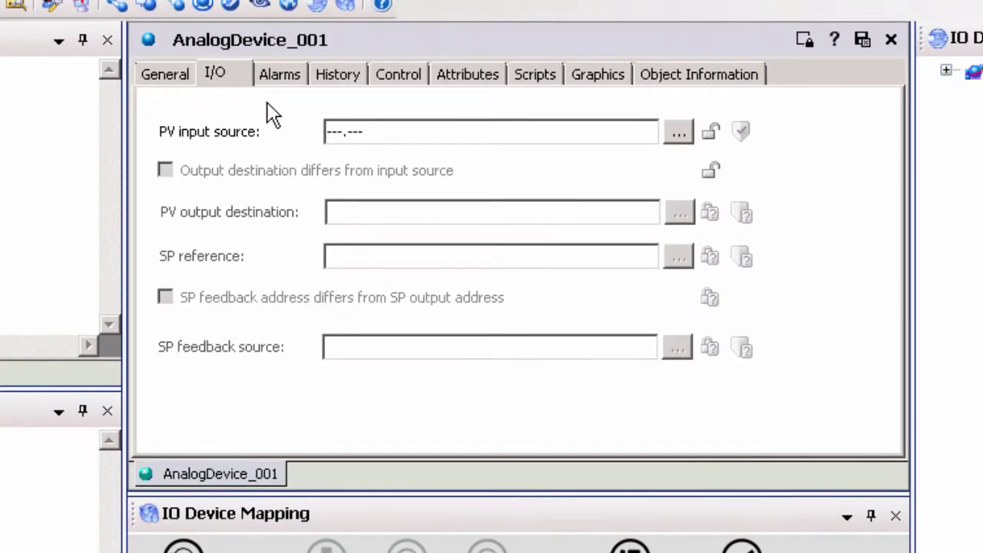
click(678, 133)
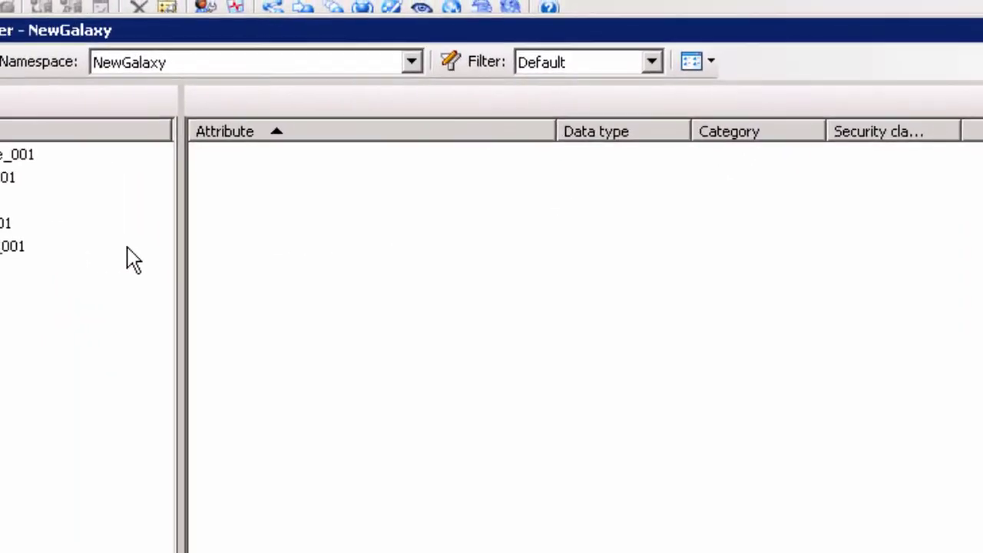
click(4, 223)
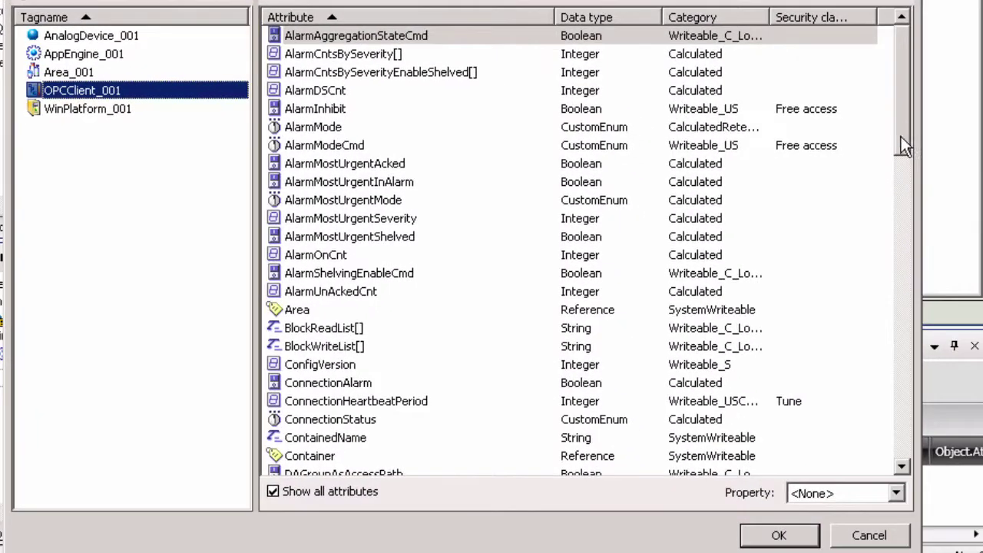
drag(972, 190, 965, 517)
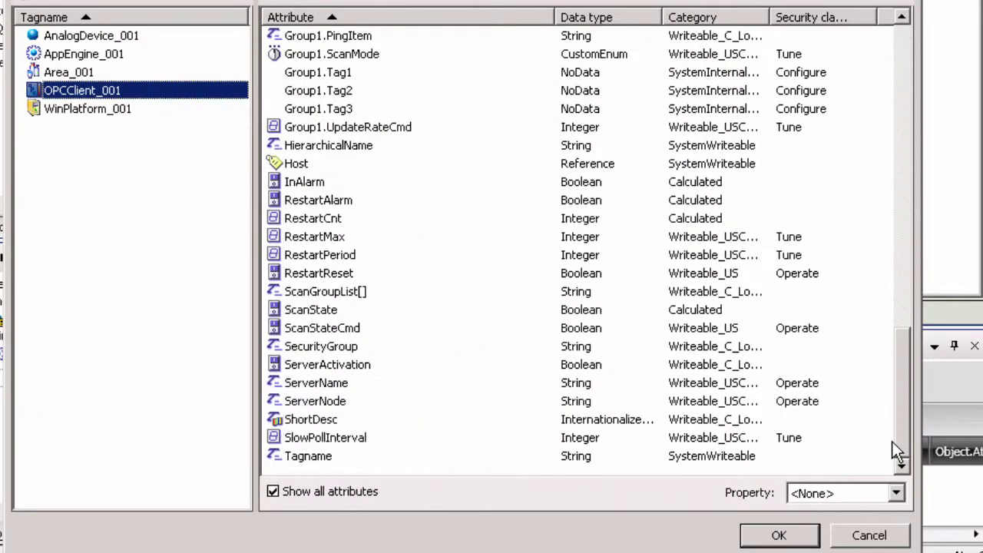
click(333, 74)
click(345, 108)
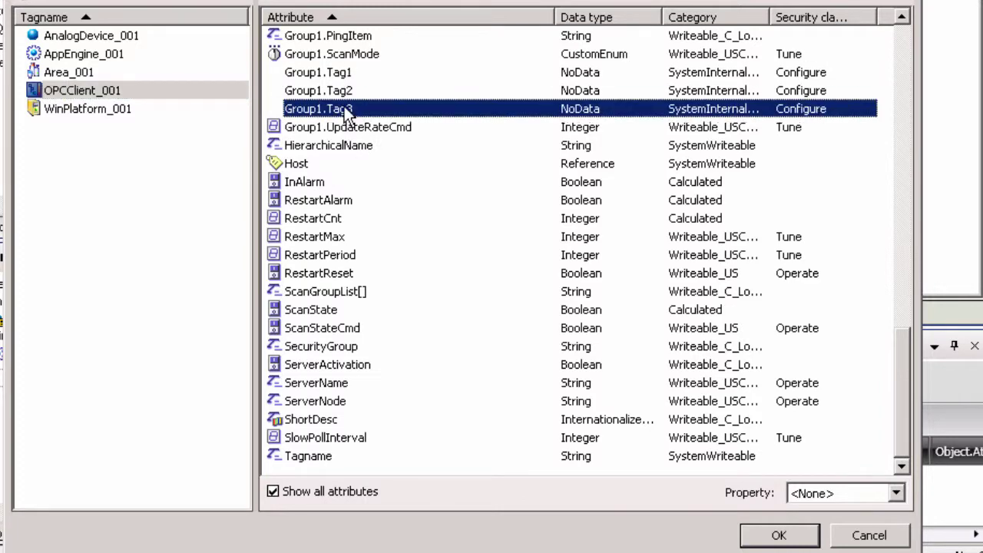
double_click(339, 73)
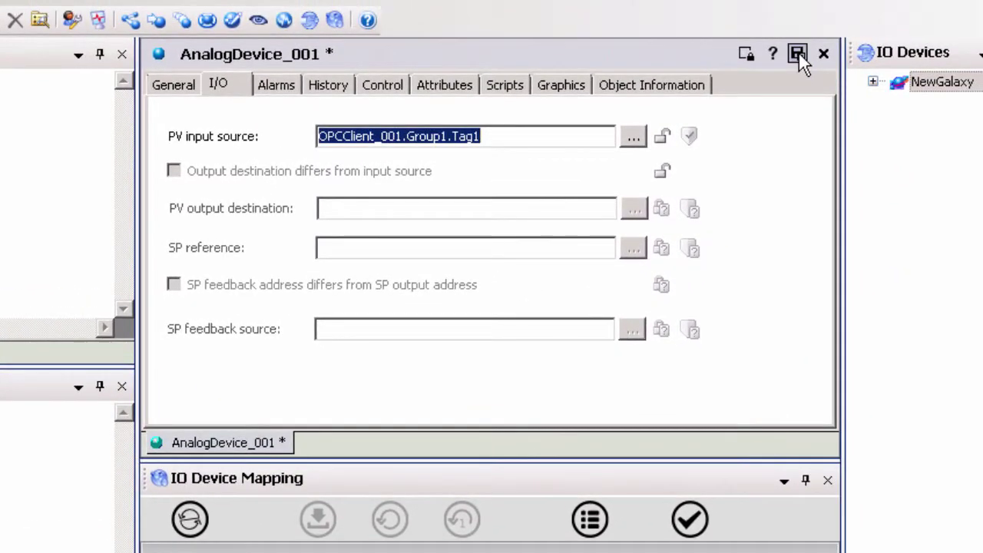
click(798, 53)
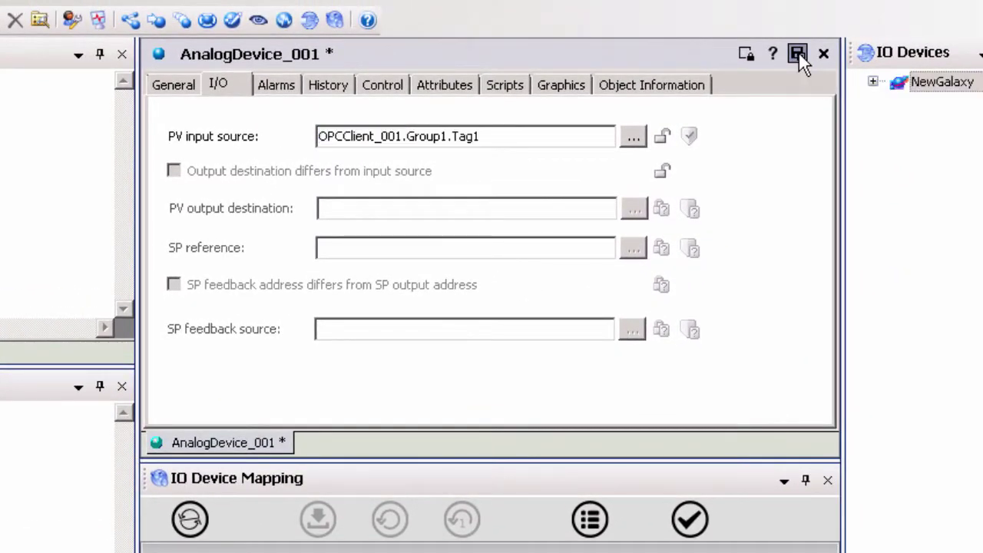
Check in AnalogDevice_001 and move it from Unassigned Host onto Area_001
click(431, 454)
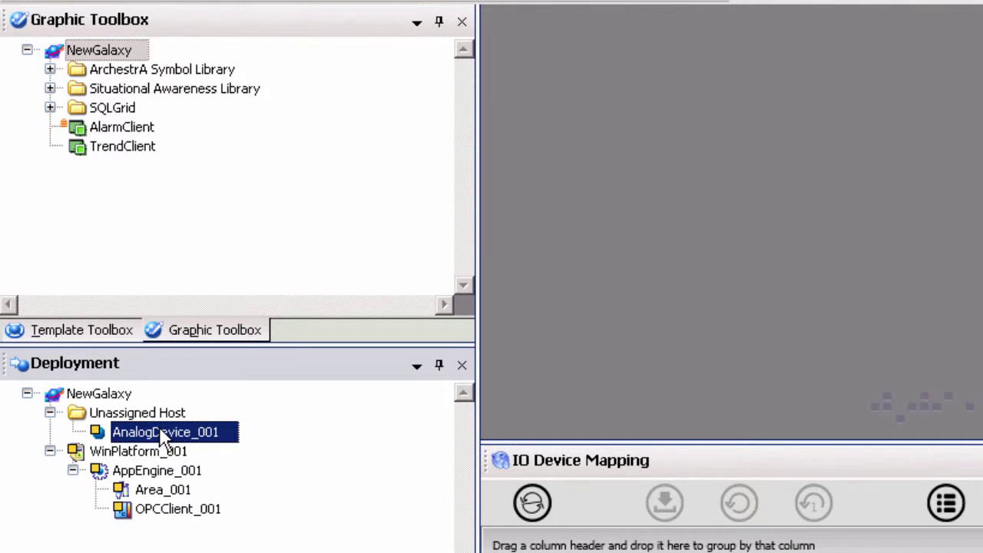
drag(161, 433, 184, 503)
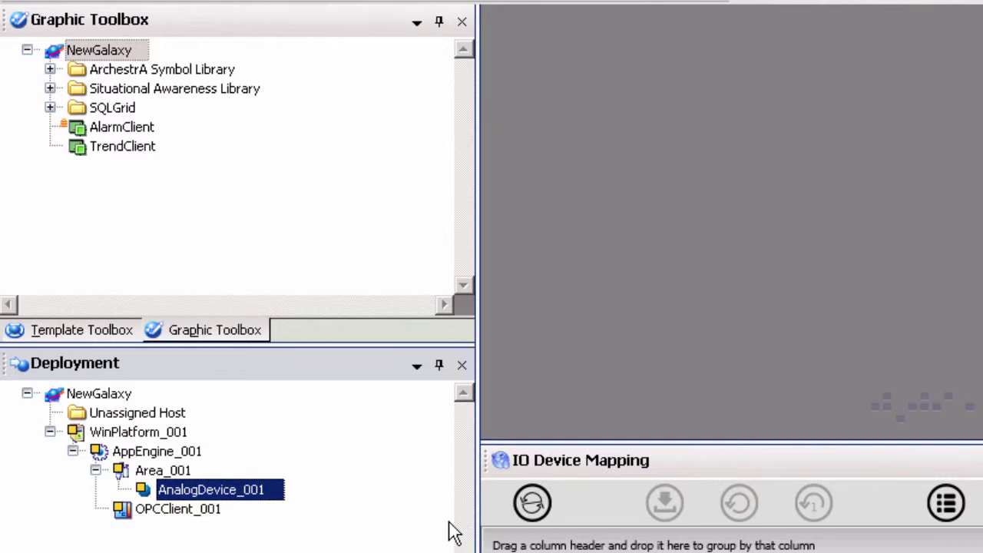
Deploy WinPlatform_001 with Cascade Deploy and On Scan, covering all five hosted objects
right_click(175, 436)
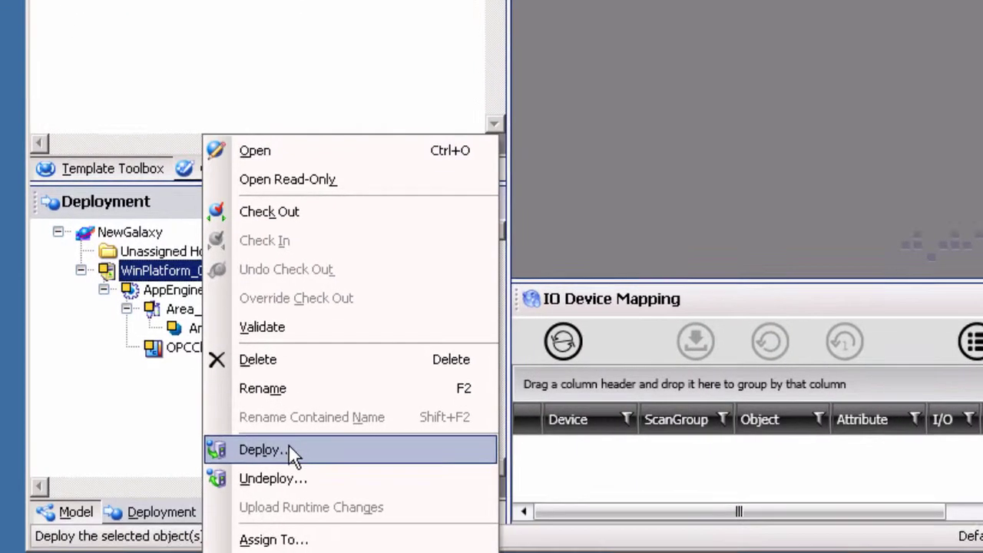
click(292, 449)
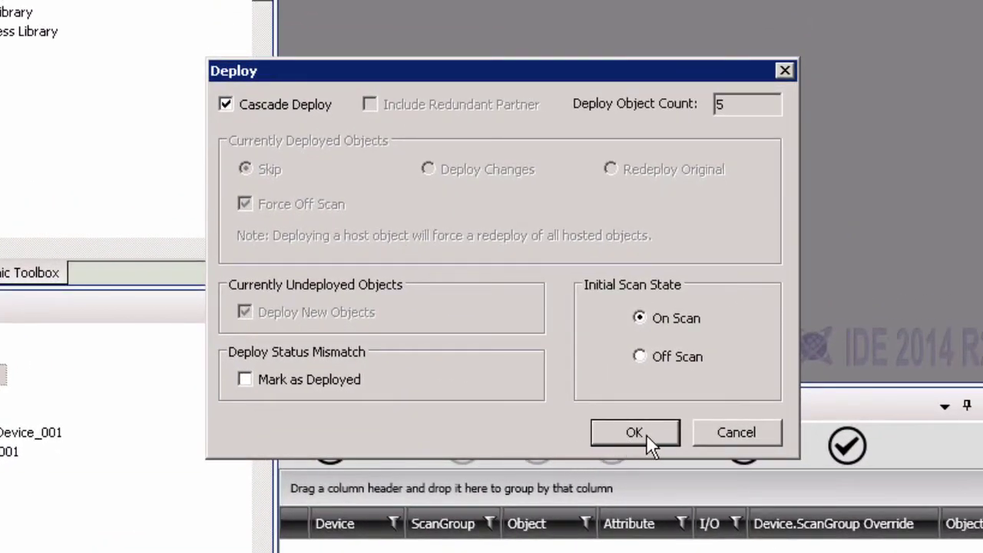
click(646, 434)
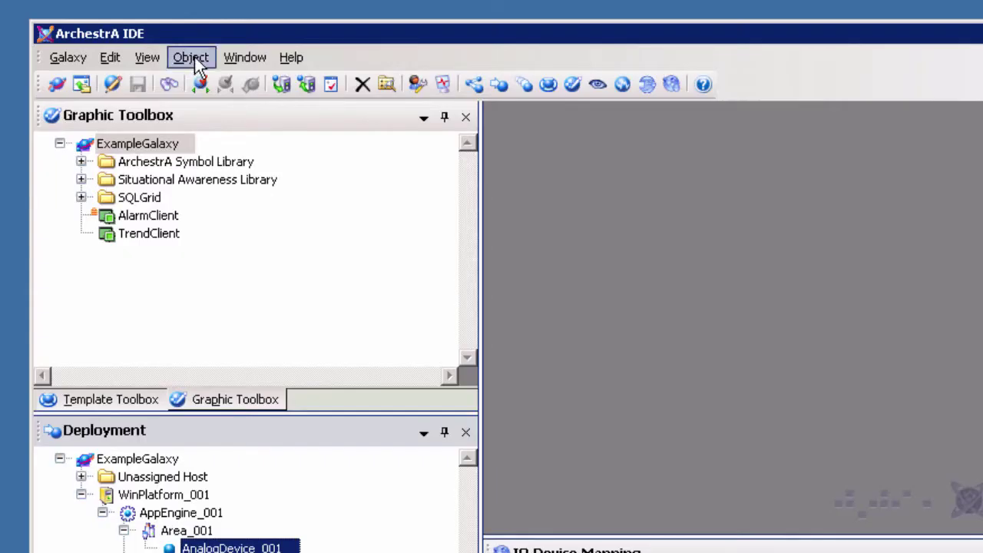
Open AnalogDevice_001 in Object Viewer and add PV.Input.Value to the watch list
click(192, 60)
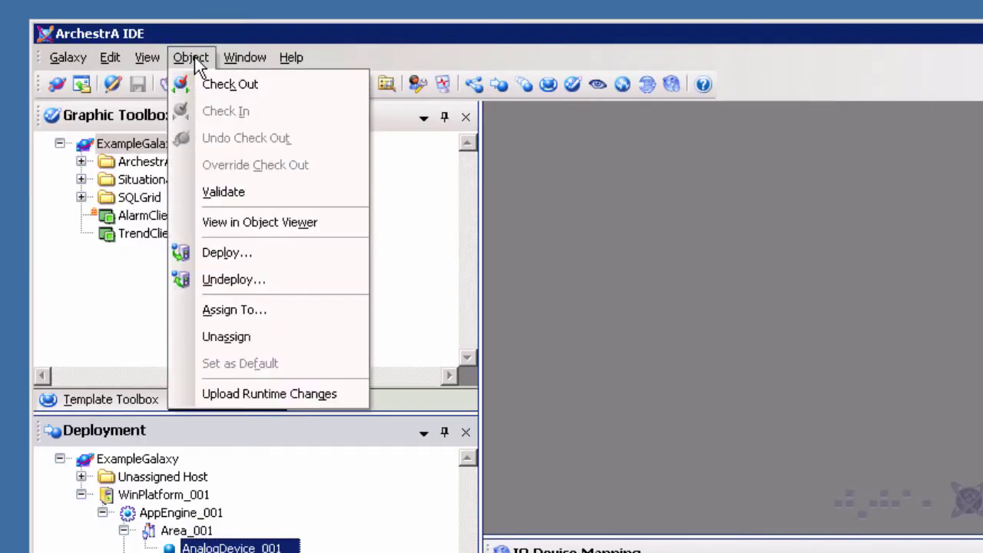
click(321, 222)
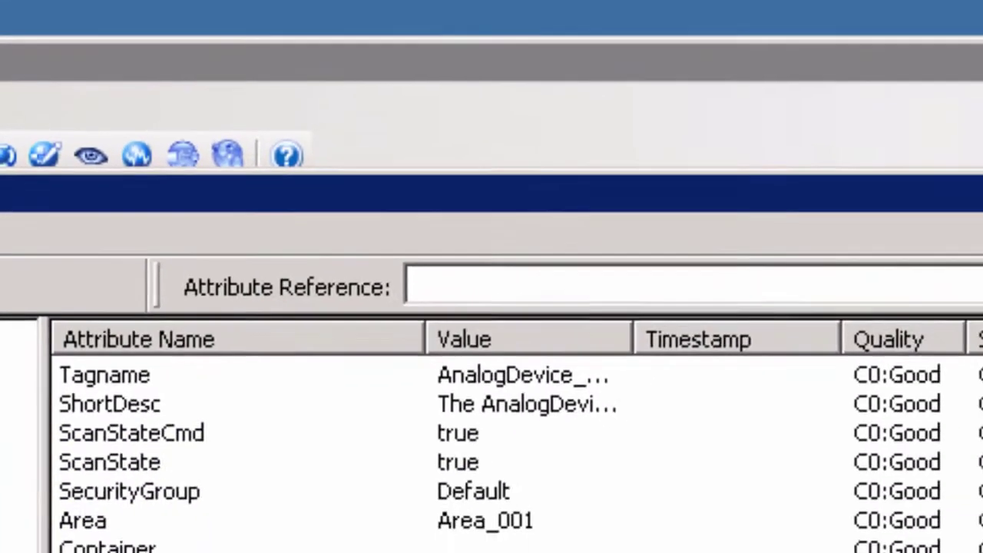
scroll(903, 411, down, 5)
drag(903, 411, 887, 471)
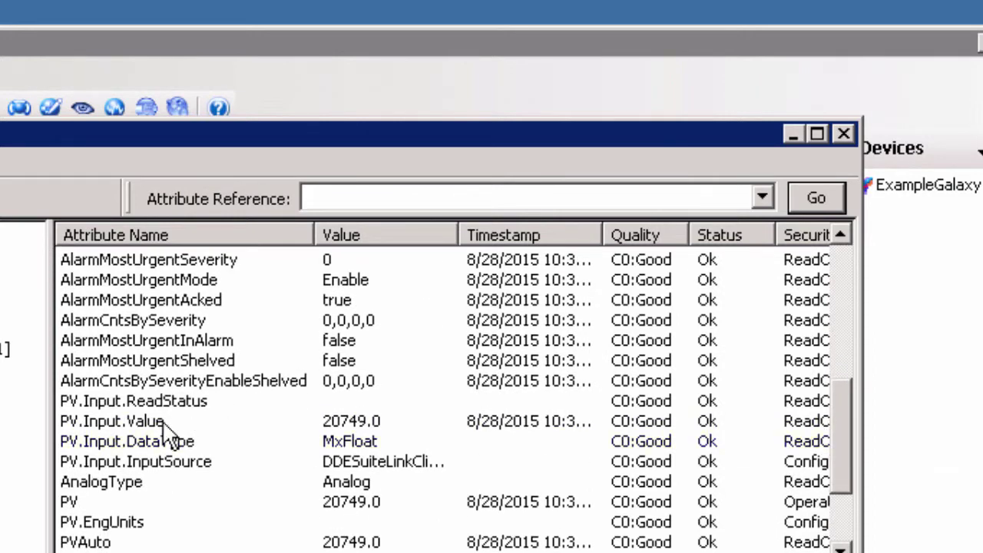
click(152, 423)
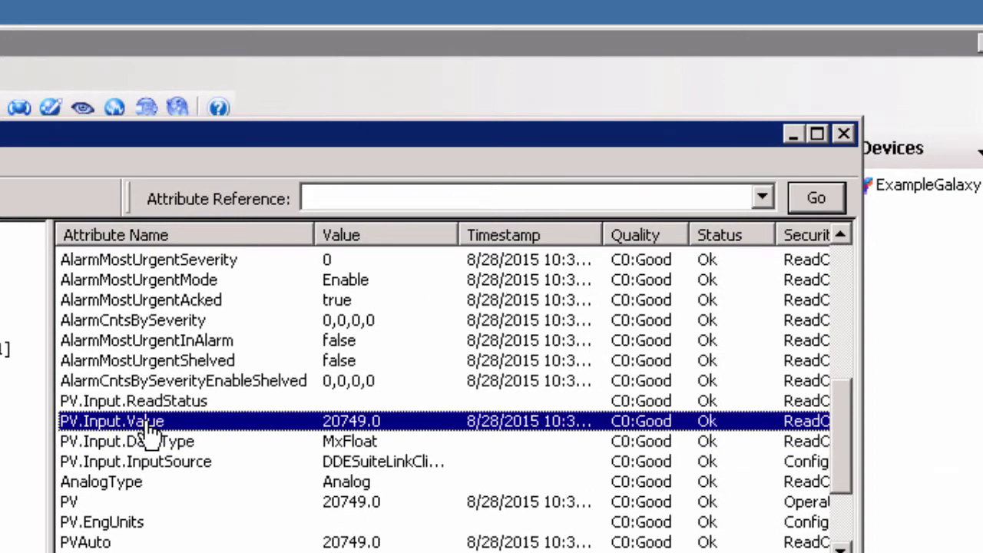
right_click(152, 433)
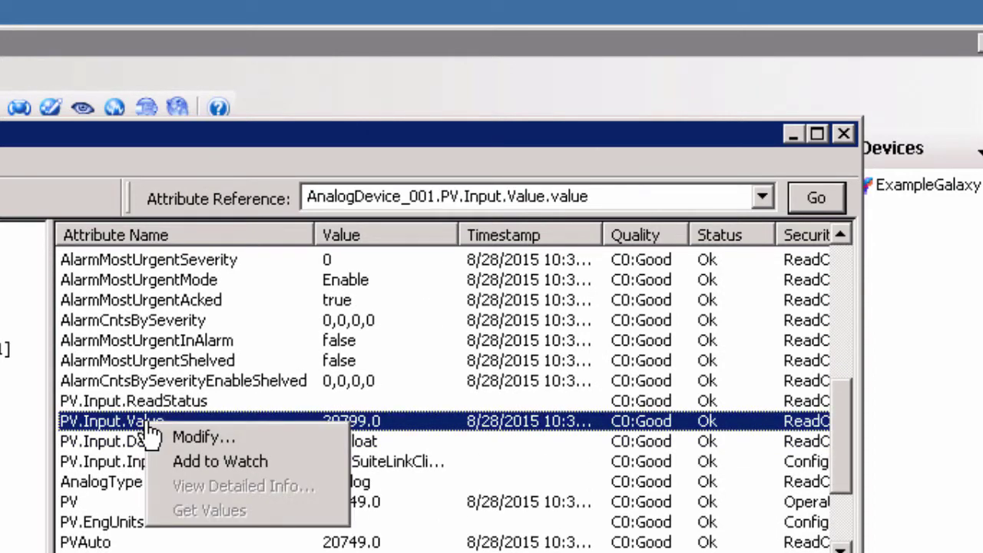
click(260, 464)
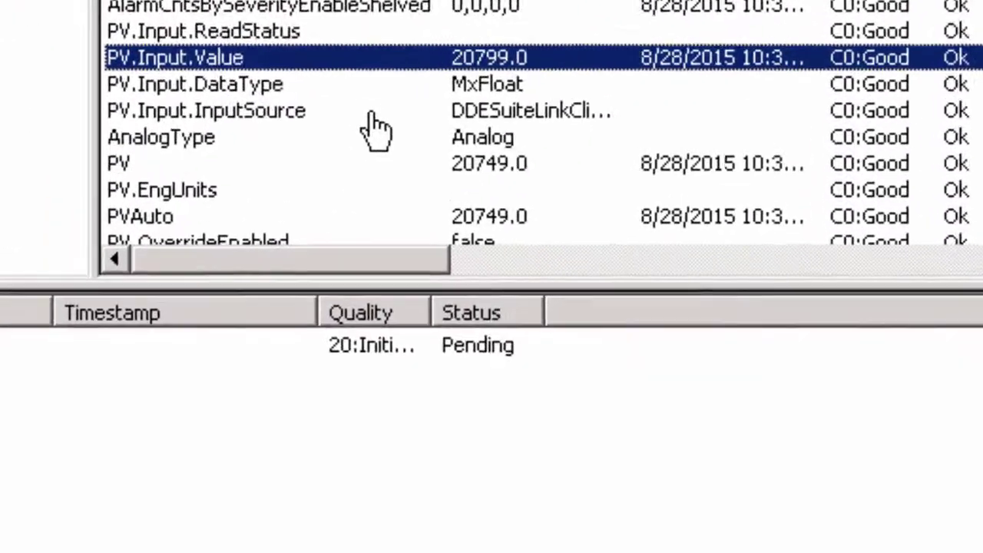